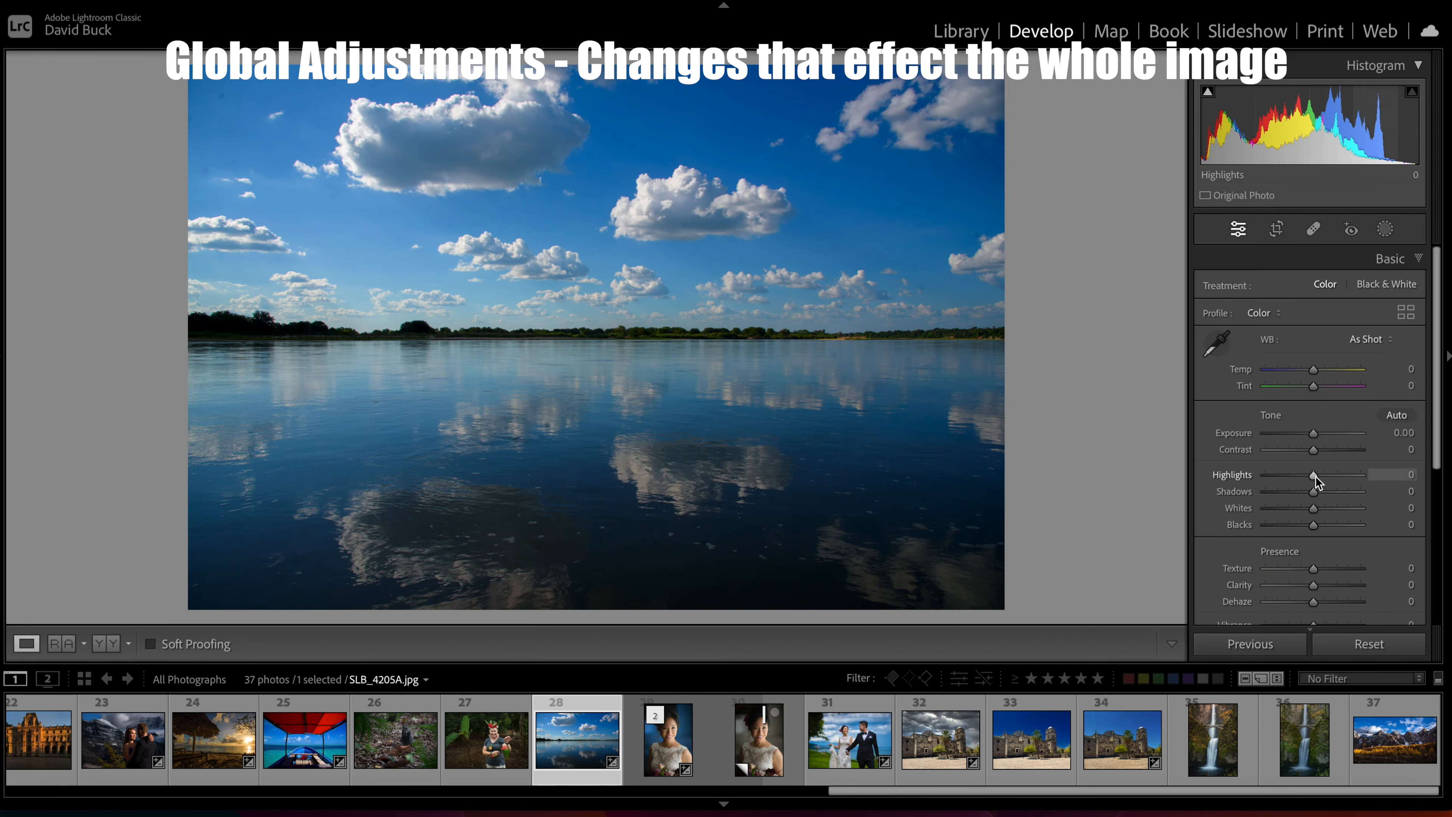
Step: Set the lake photo's global Exposure to +0.05, open the masking tools and select the existing mask
mouse_move(1314, 476)
mouse_down()
mouse_move(1361, 476)
mouse_move(1258, 477)
mouse_move(1312, 477)
mouse_move(1326, 436)
mouse_move(1302, 447)
mouse_move(1315, 452)
mouse_up()
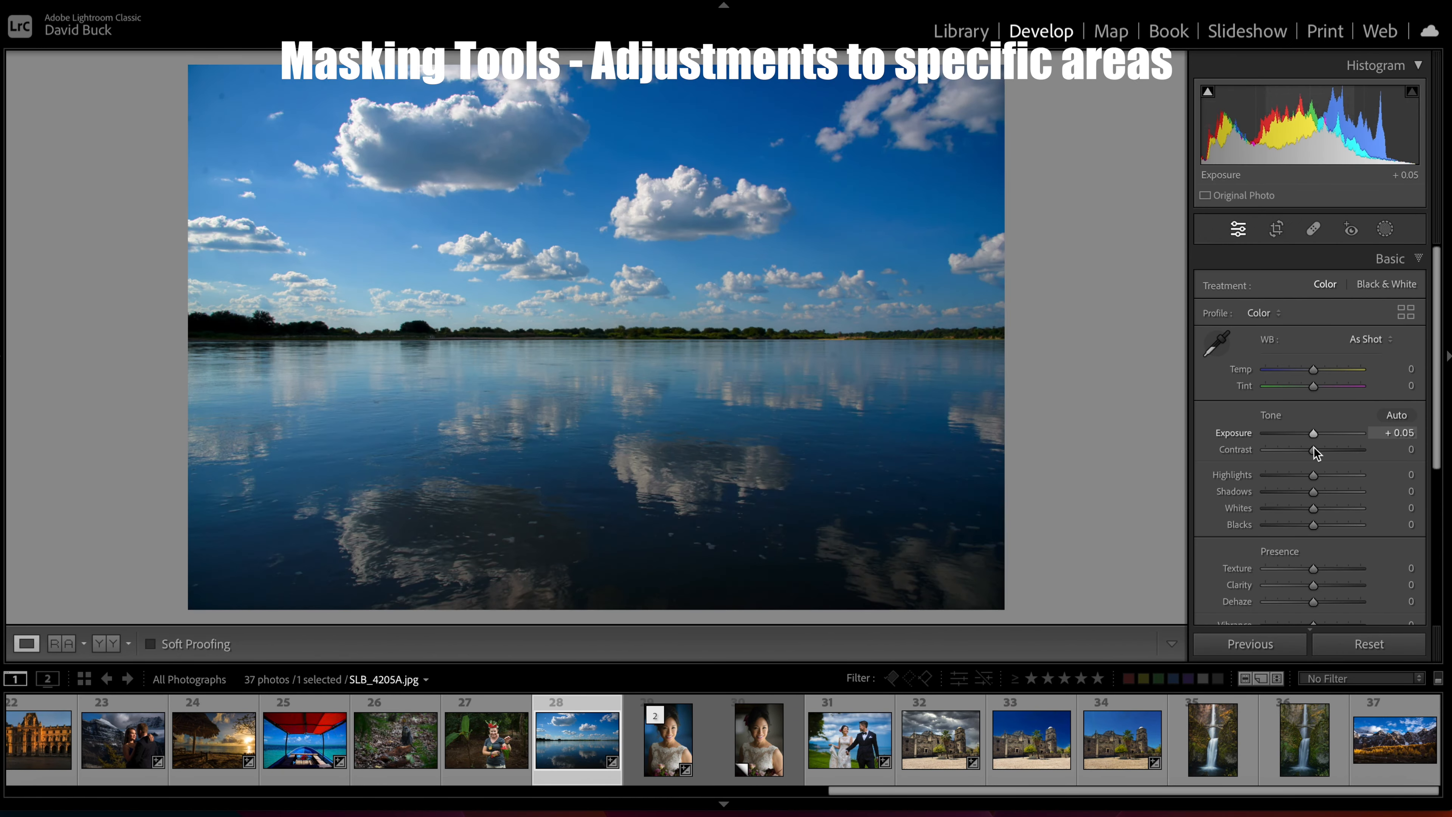
click(1386, 231)
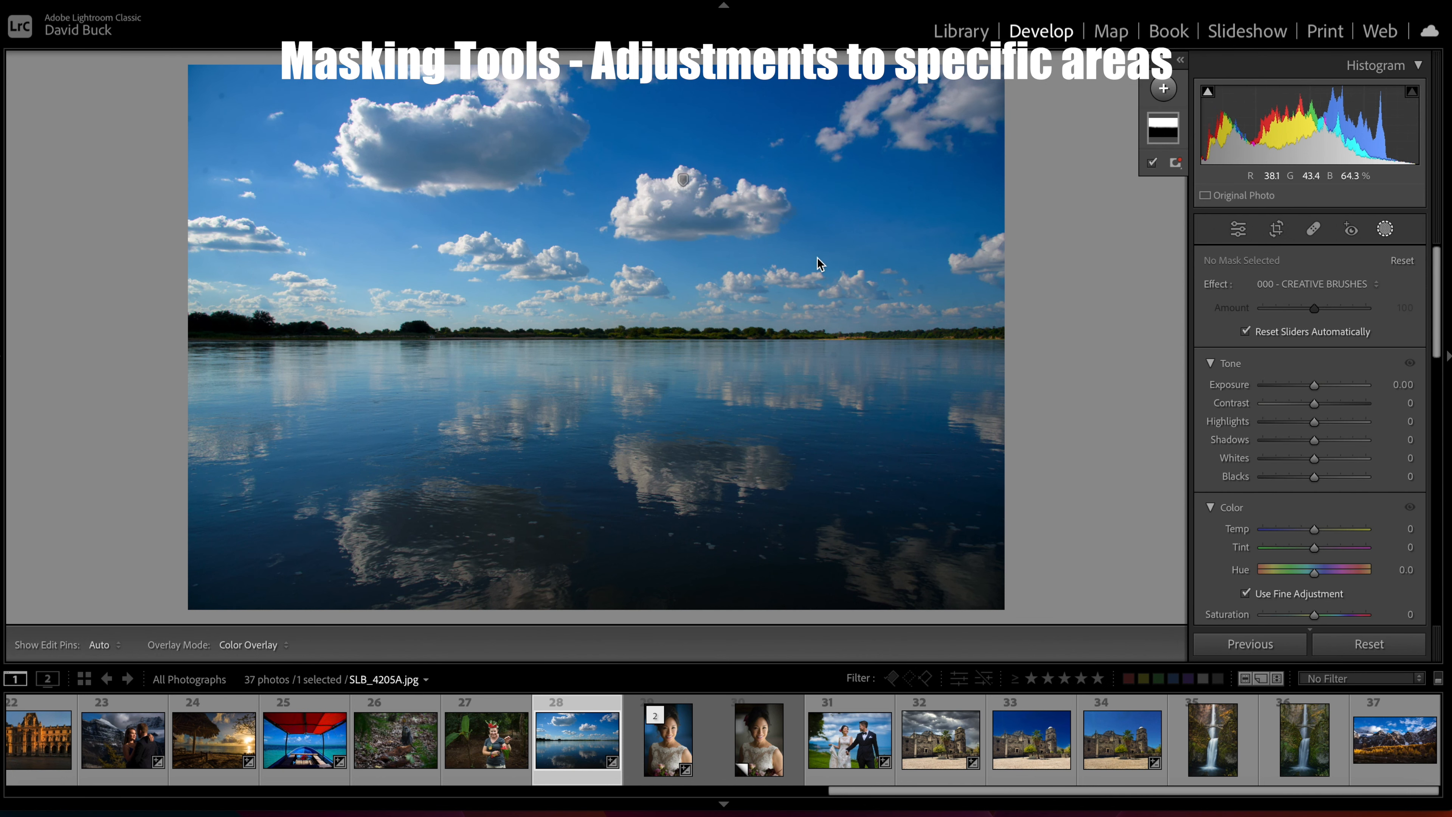
mouse_move(1314, 384)
mouse_down()
mouse_move(1248, 381)
mouse_move(1315, 389)
mouse_move(1249, 408)
mouse_move(1340, 408)
mouse_move(1265, 406)
mouse_move(1321, 412)
mouse_up()
click(1161, 119)
scroll(1315, 411, down, 5)
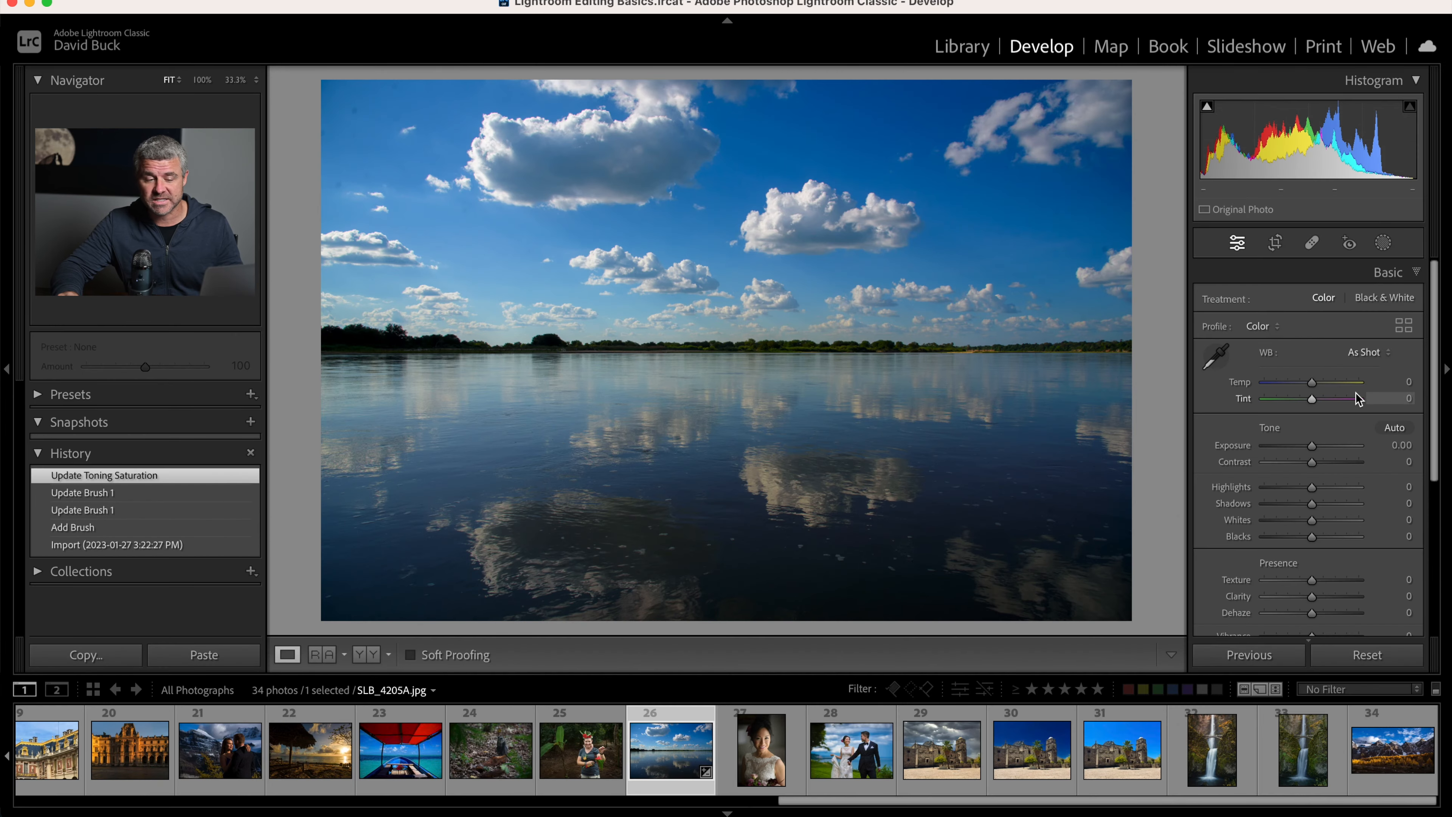
Step: Open the masking tools for the lake photo and expand the Masks list to its full view with names
key(shift+w)
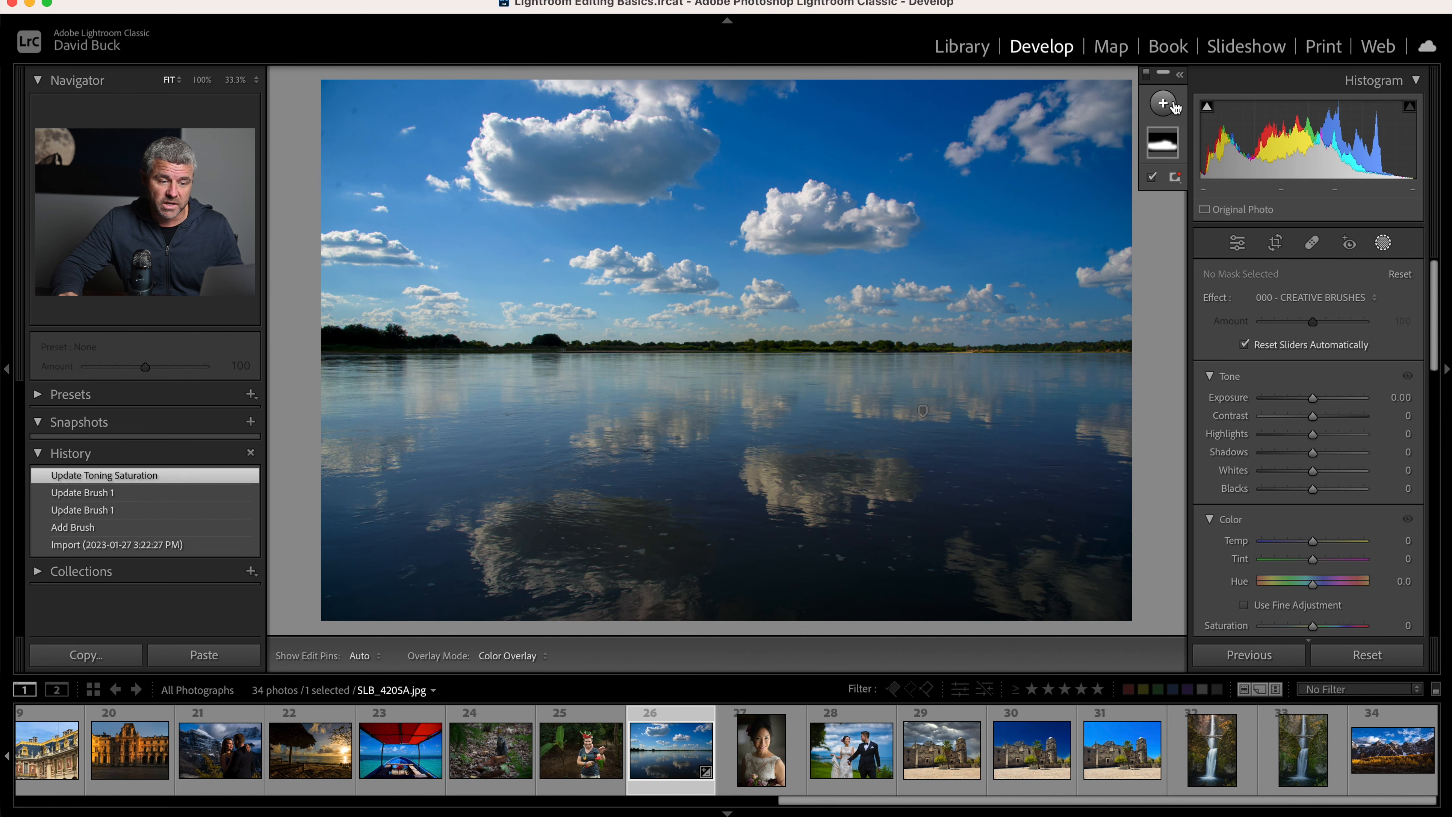
click(1179, 77)
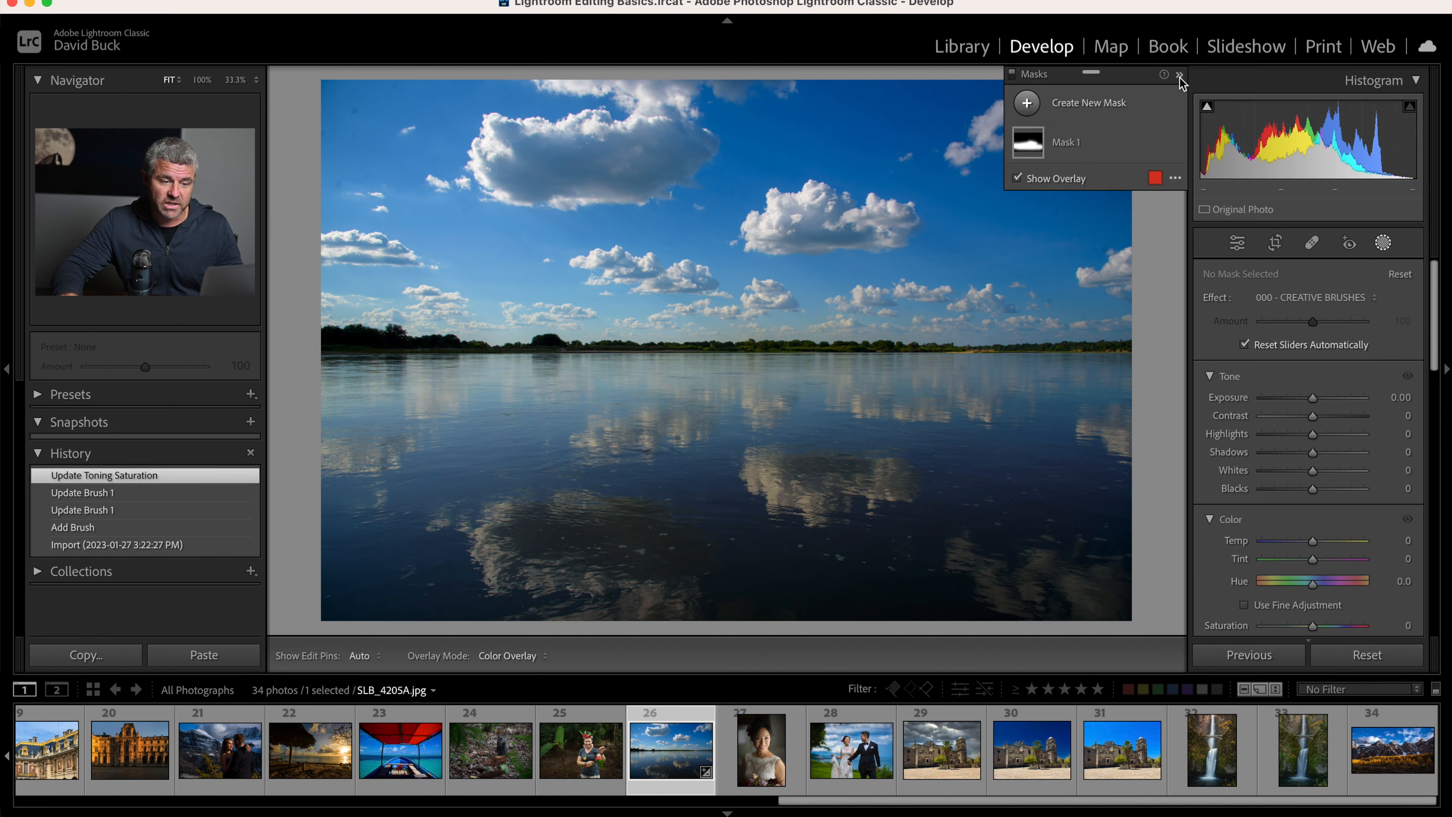
click(1180, 76)
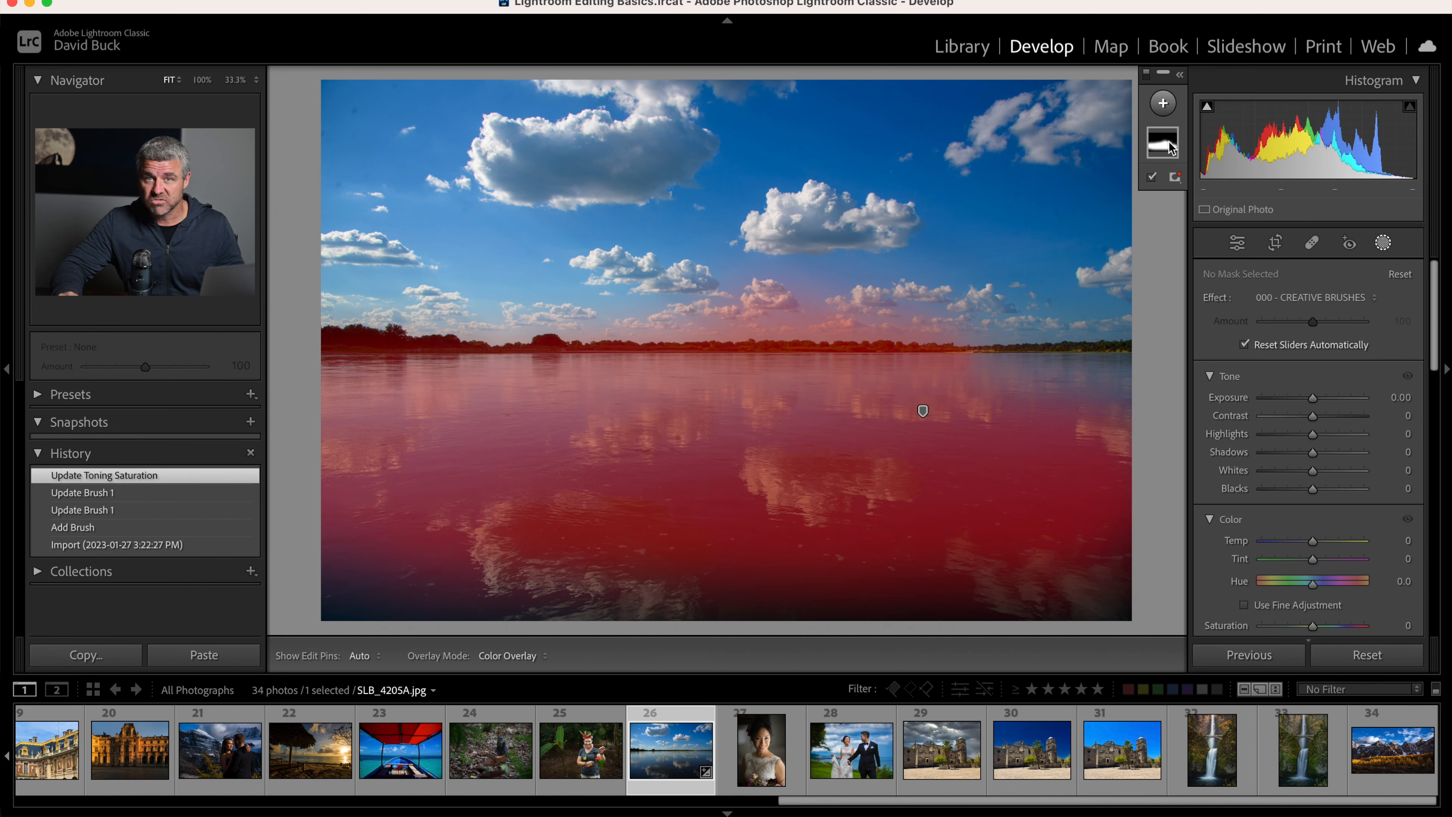
click(1179, 77)
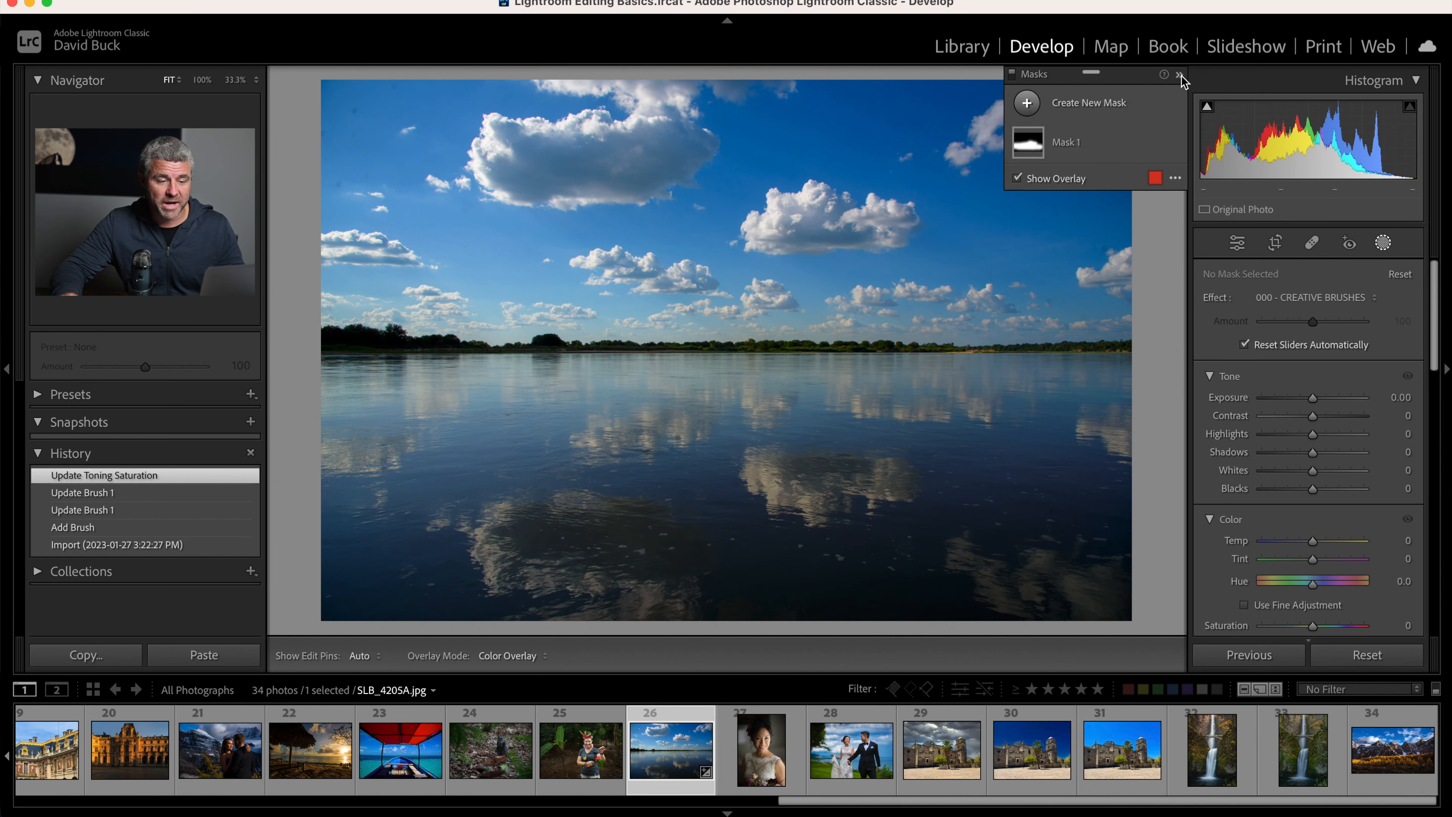
click(1179, 76)
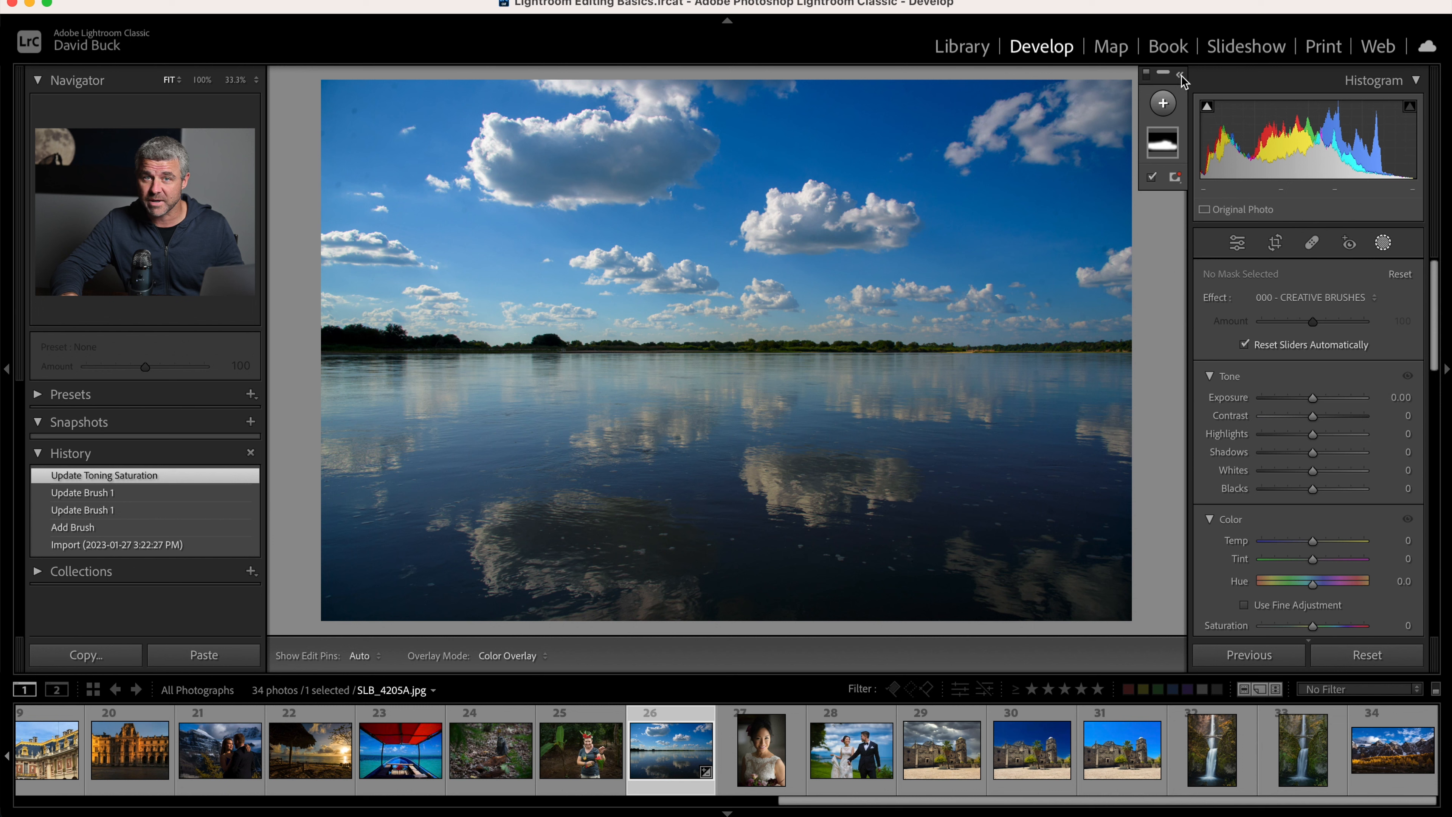
click(1180, 76)
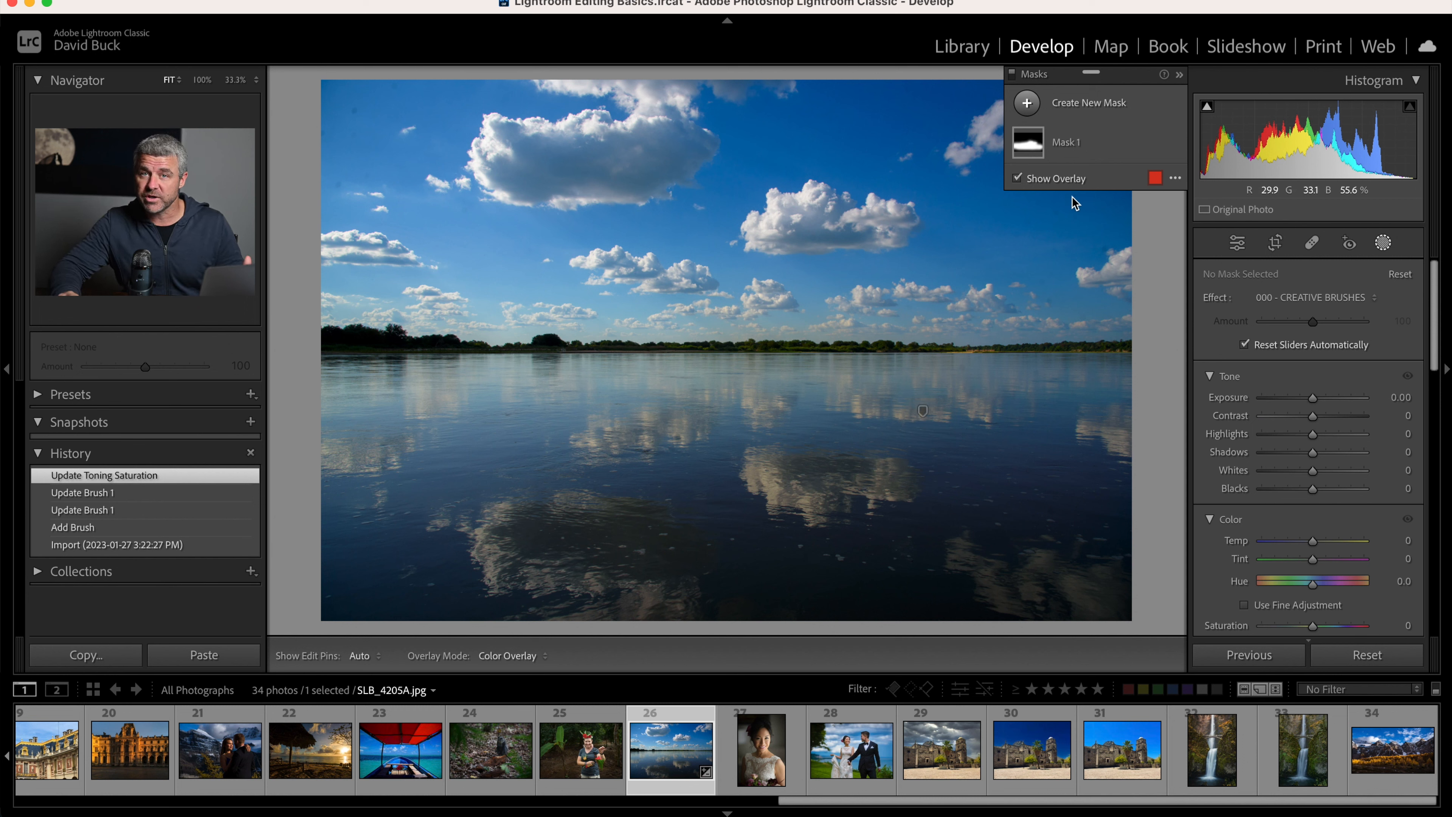
Step: Create a new Brush mask and paint over the middle of the horizon and the water below it
click(1029, 104)
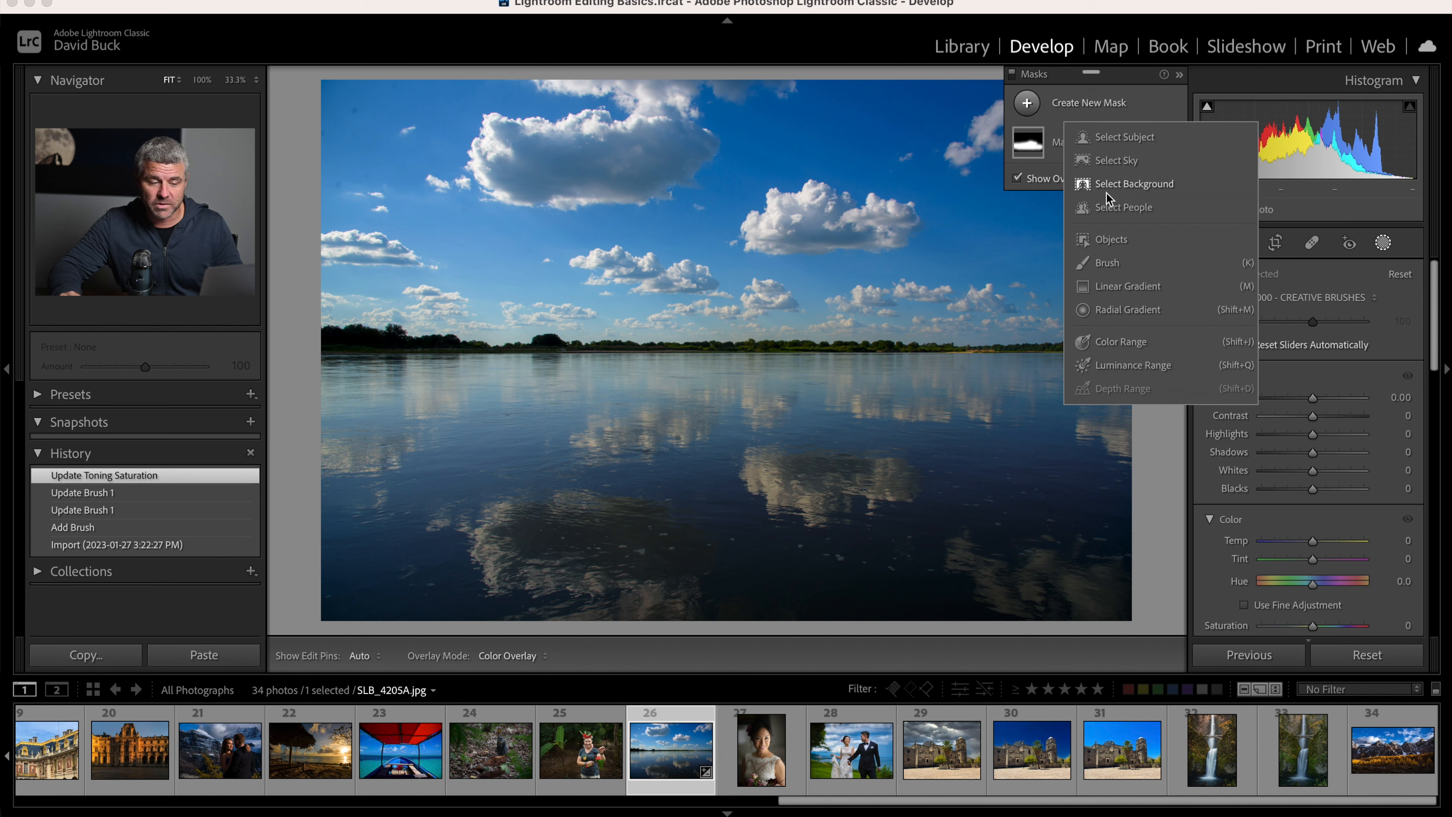
click(1115, 264)
mouse_move(771, 286)
mouse_down()
mouse_move(600, 372)
mouse_move(680, 422)
mouse_move(782, 380)
mouse_up()
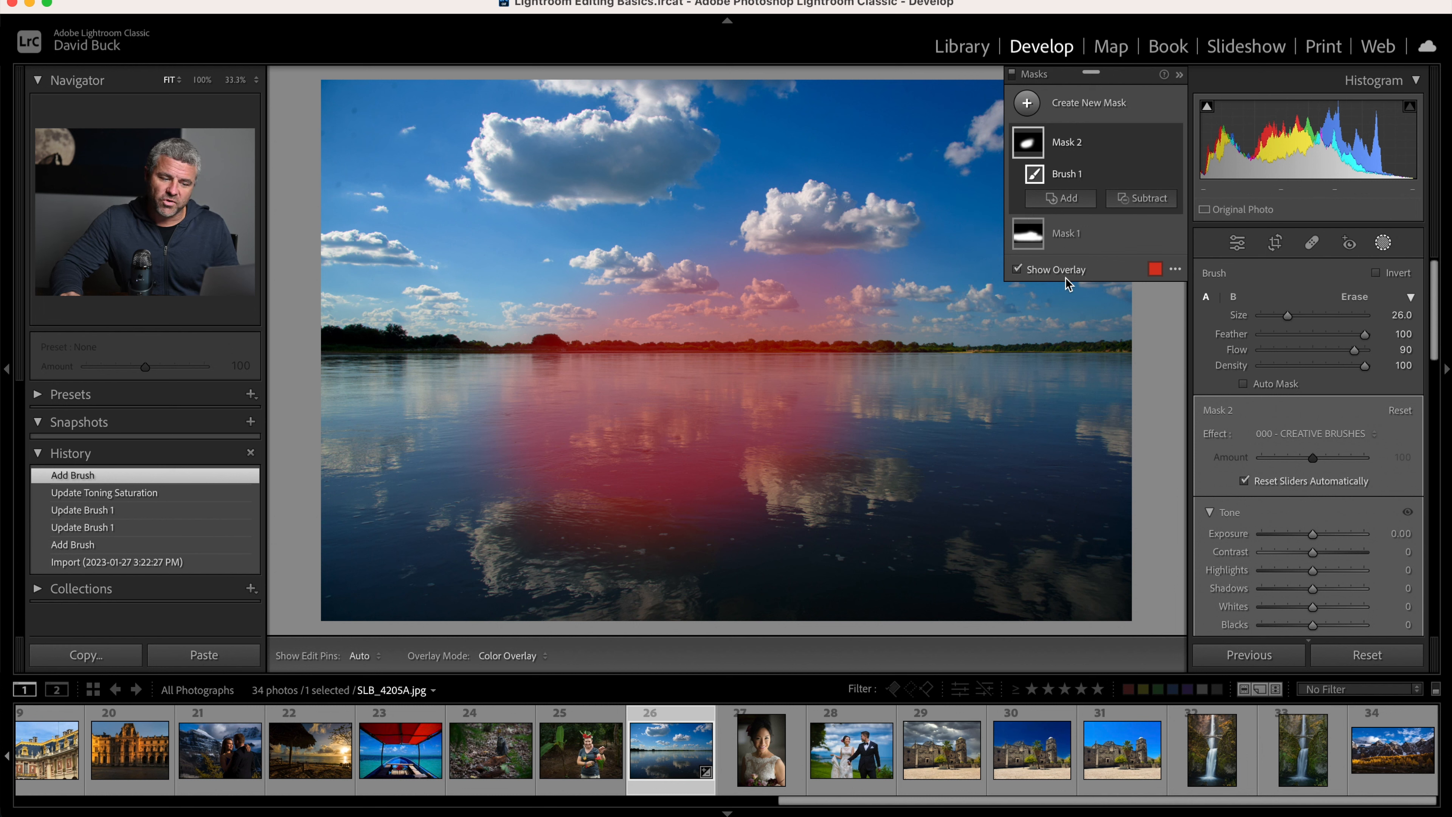
Step: Toggle the red mask overlay off and back on to compare the painted area with the photo
click(1156, 273)
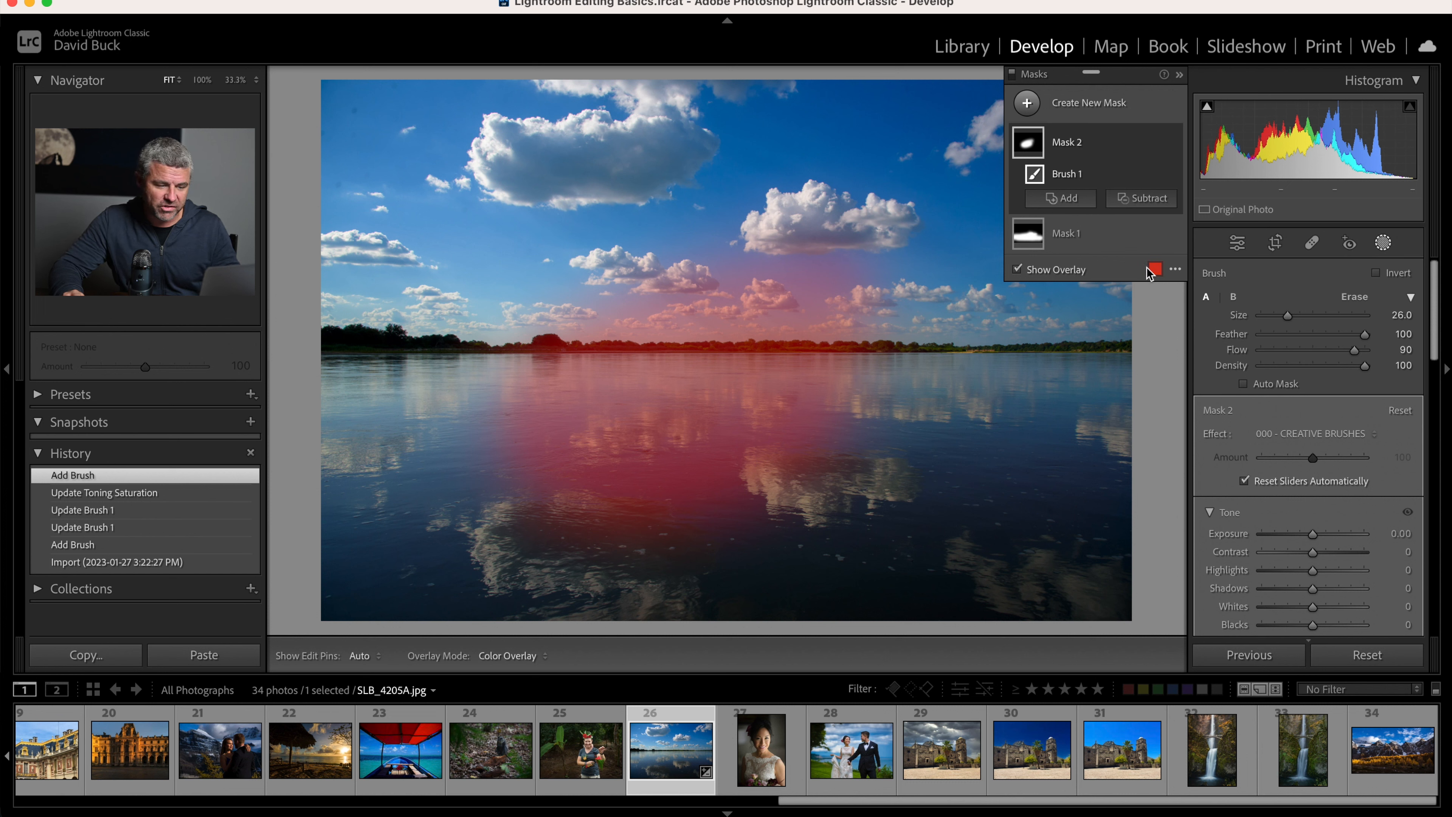
click(1017, 269)
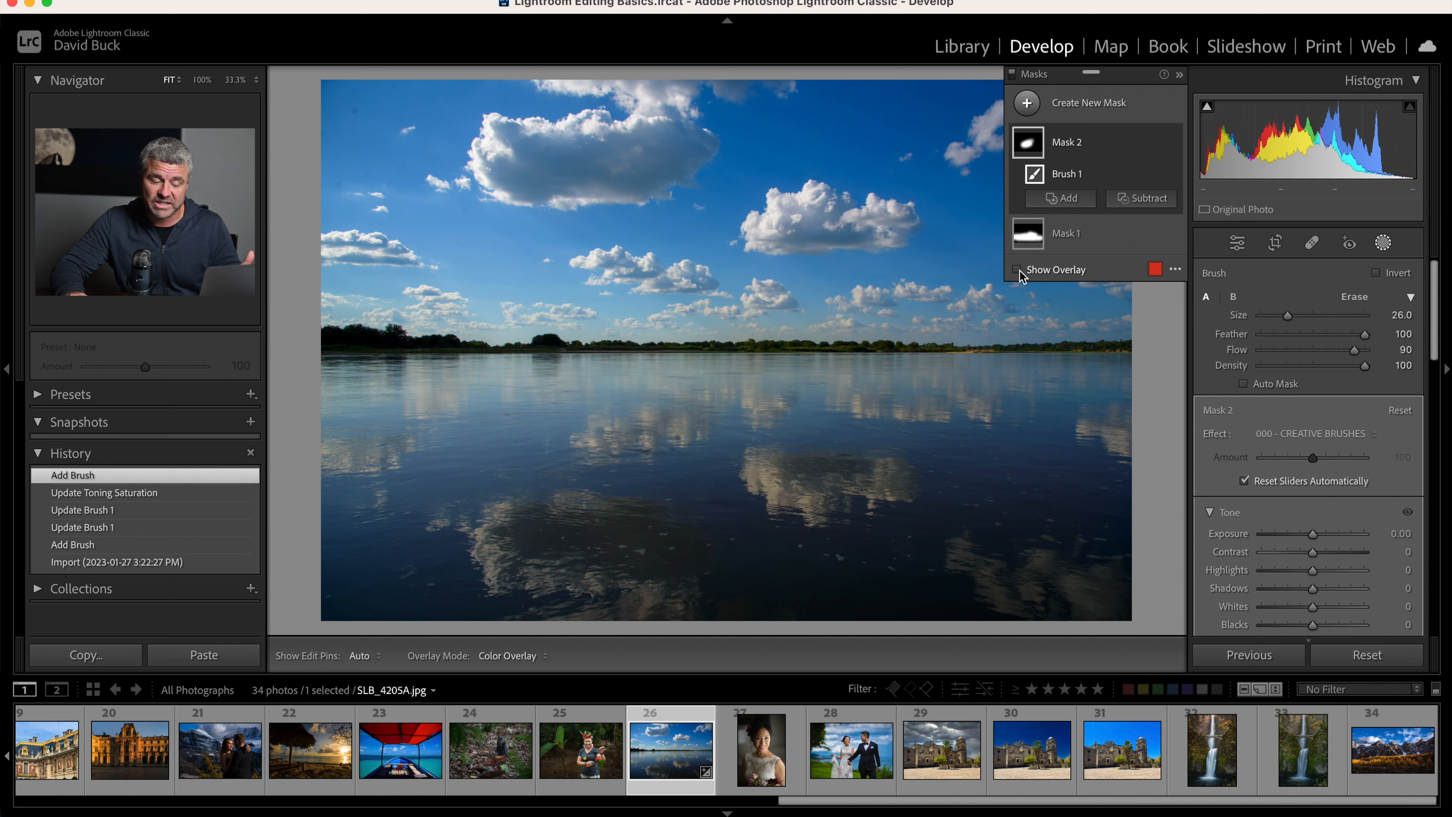
click(1019, 269)
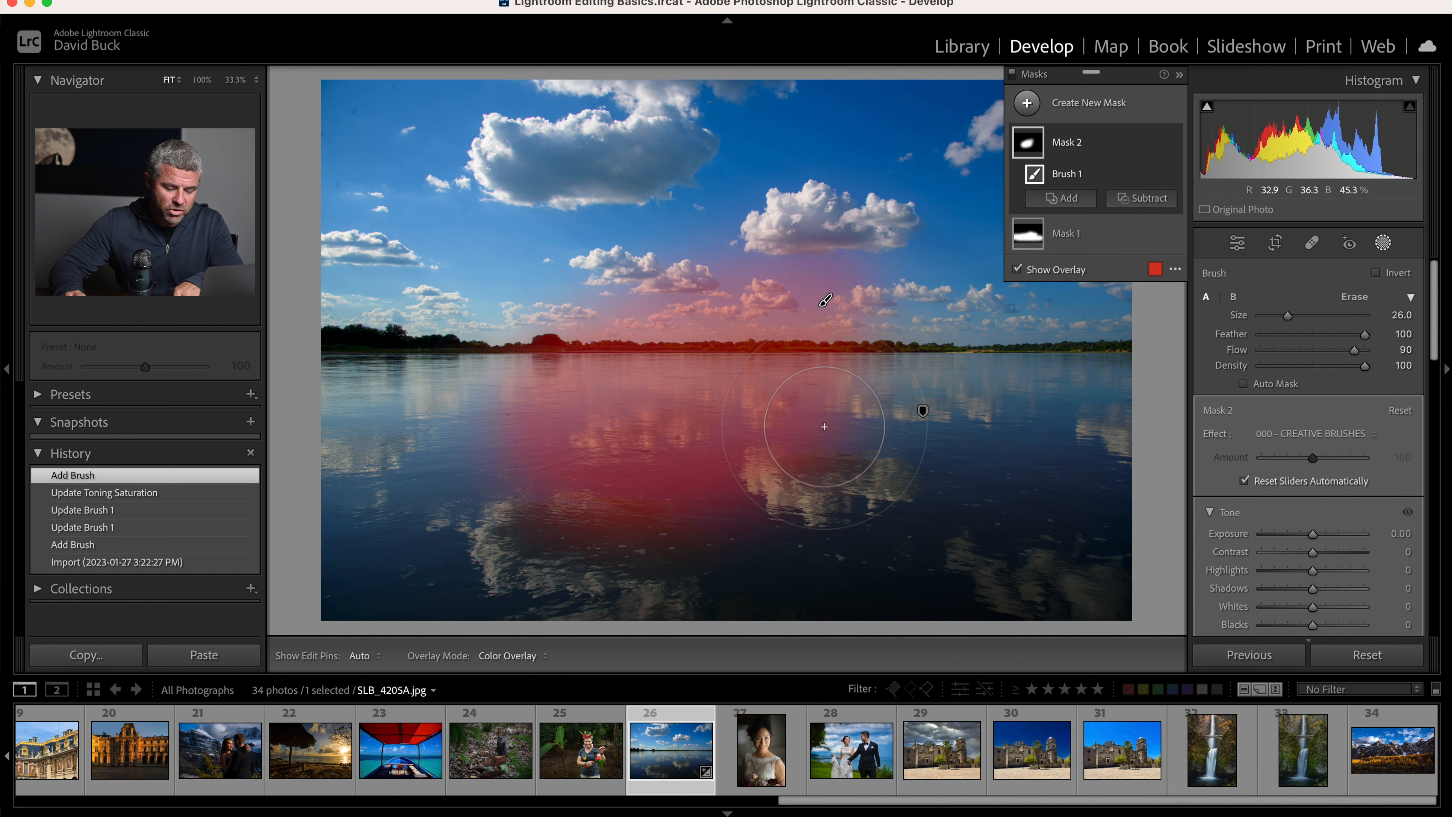
Step: Set the mask brush to Size 34, Feather 63, Flow 100 and Density 100
scroll(824, 426, up, 6)
scroll(824, 427, up, 1)
scroll(821, 417, down, 1)
scroll(821, 417, down, 7)
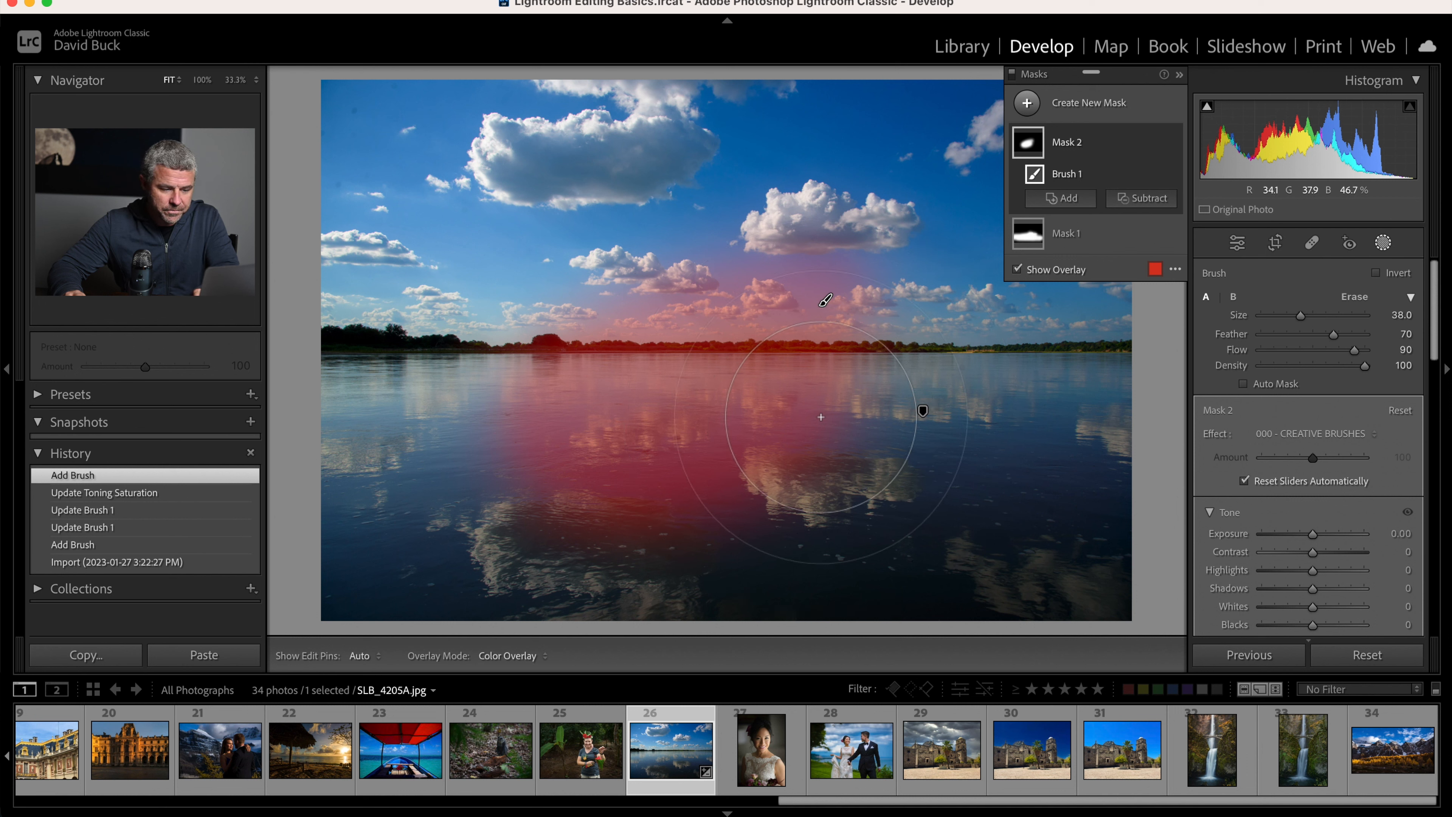
scroll(821, 417, up, 3)
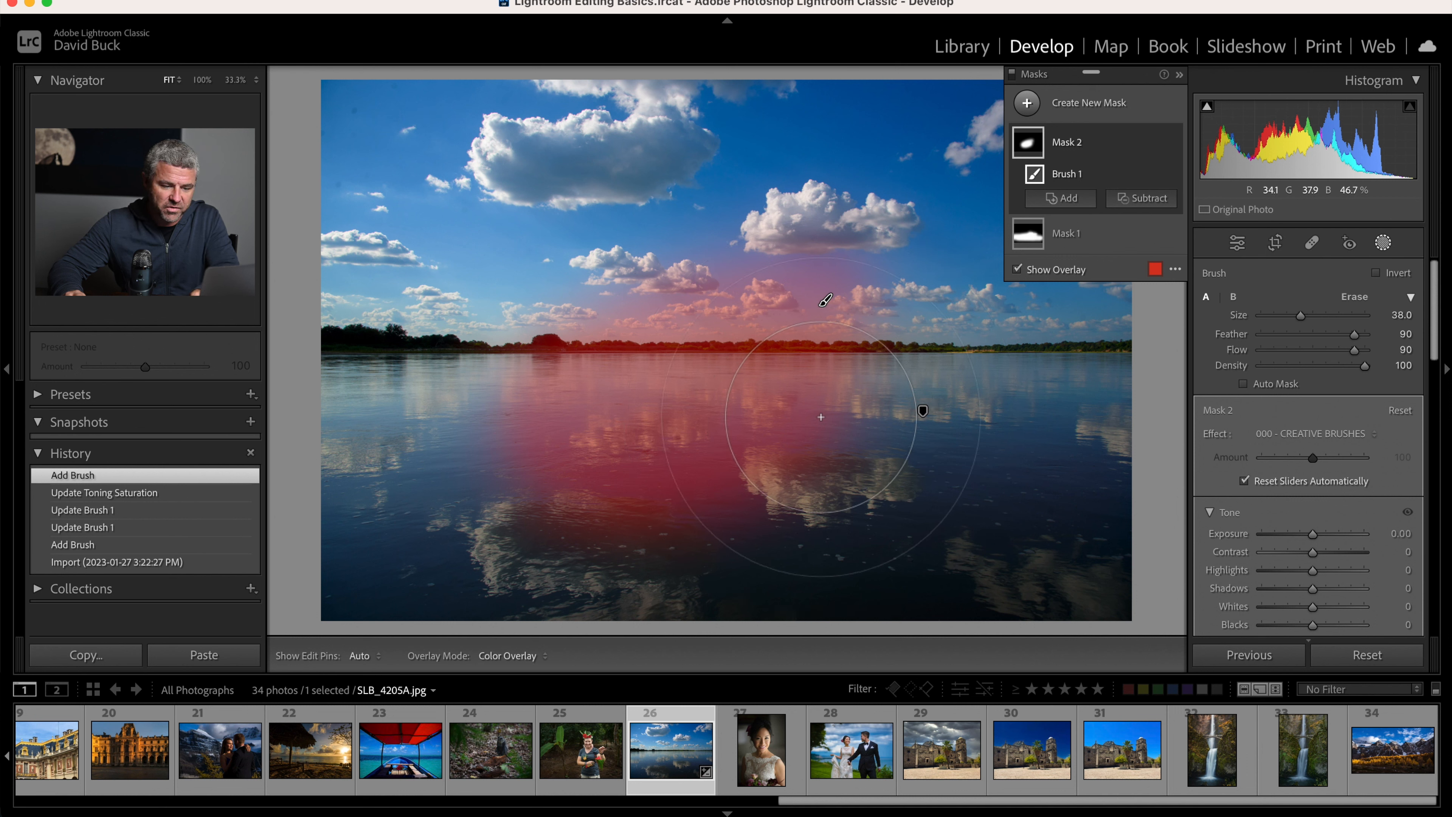
scroll(821, 417, up, 3)
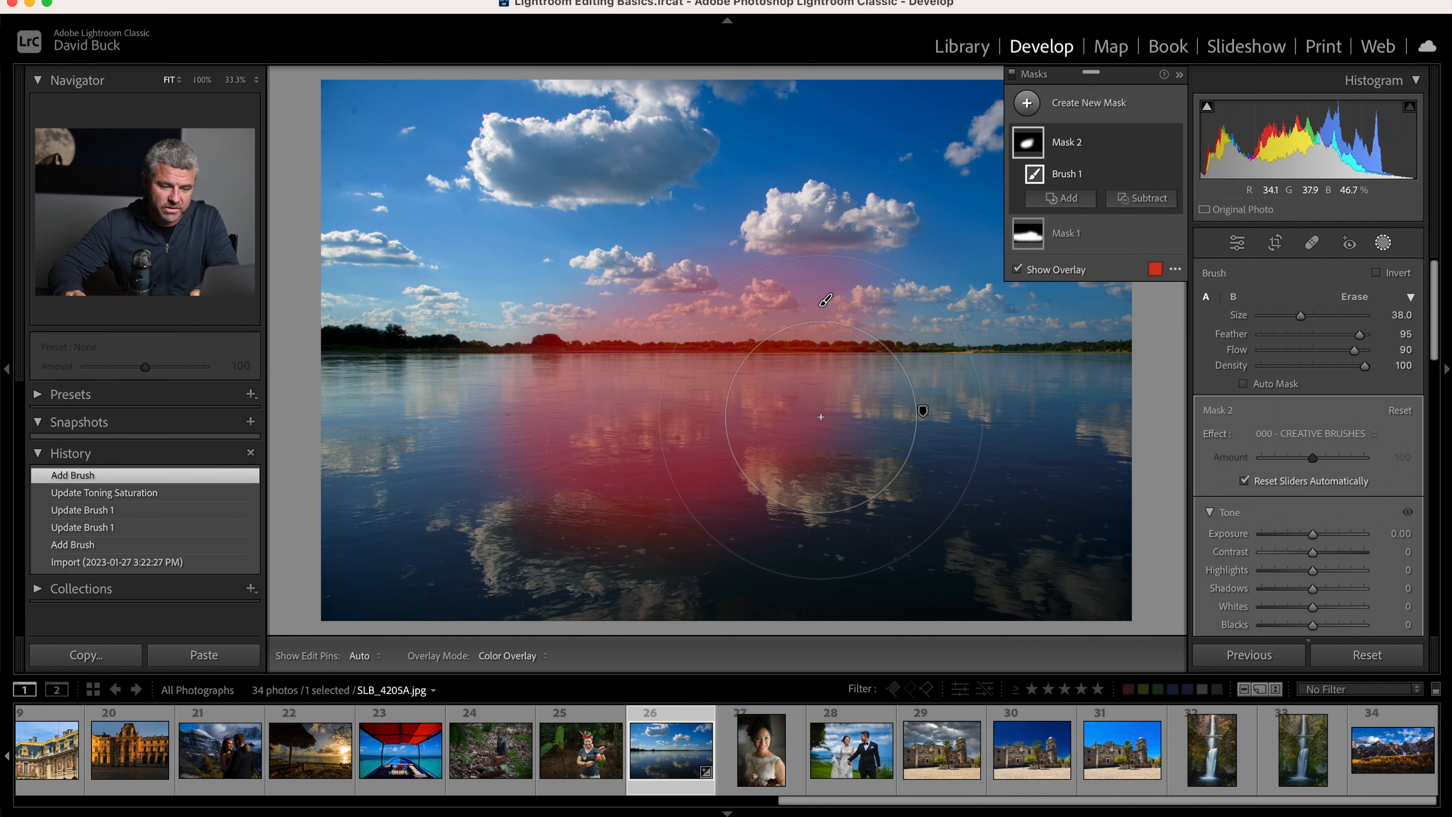
drag(1300, 315, 1276, 315)
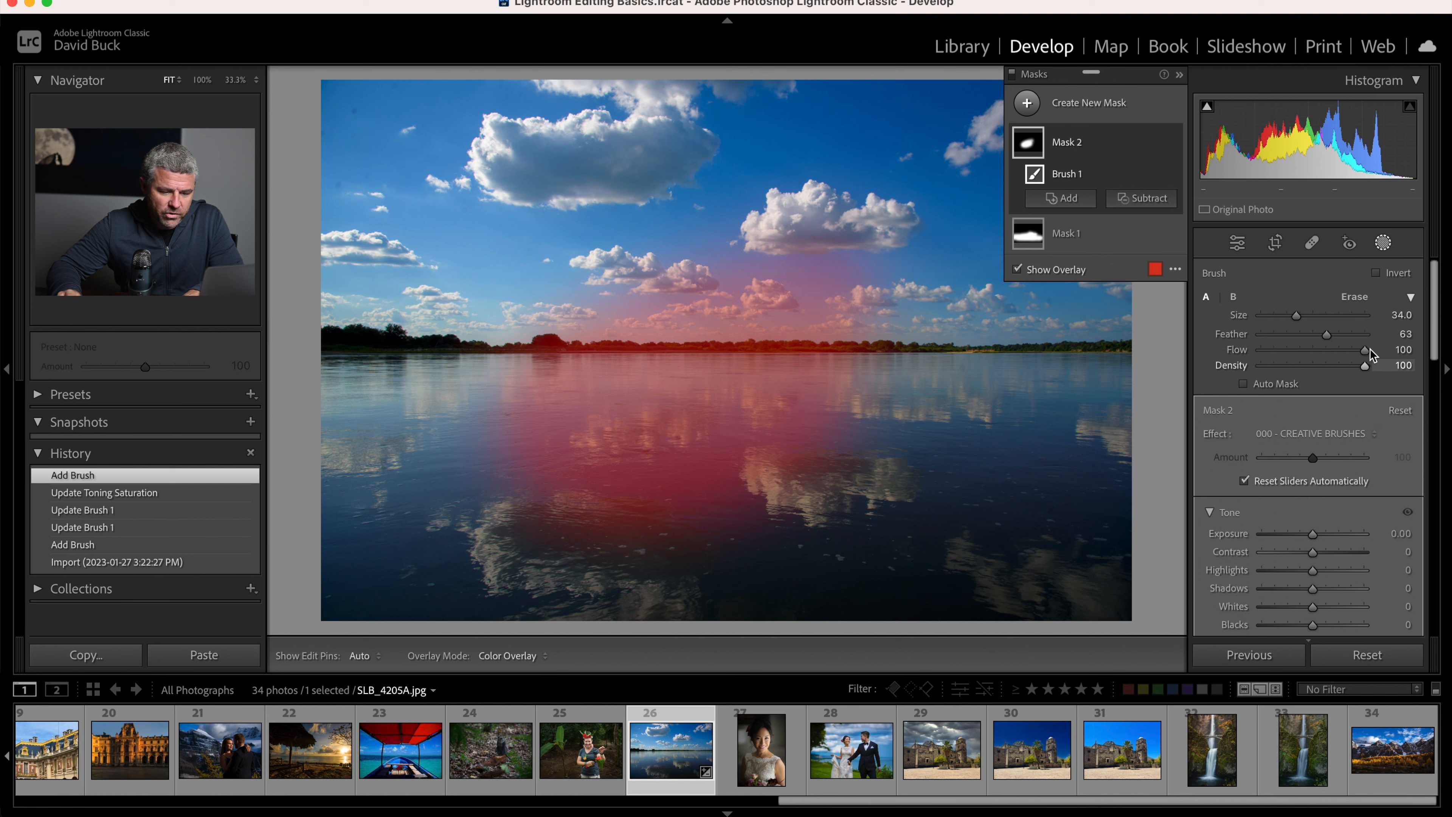
Step: Try painting the new mask over most of the sky and water, and undo all its brush strokes
key(h)
mouse_move(501, 447)
mouse_down()
mouse_move(400, 475)
mouse_move(457, 183)
mouse_move(800, 172)
mouse_up()
key(h)
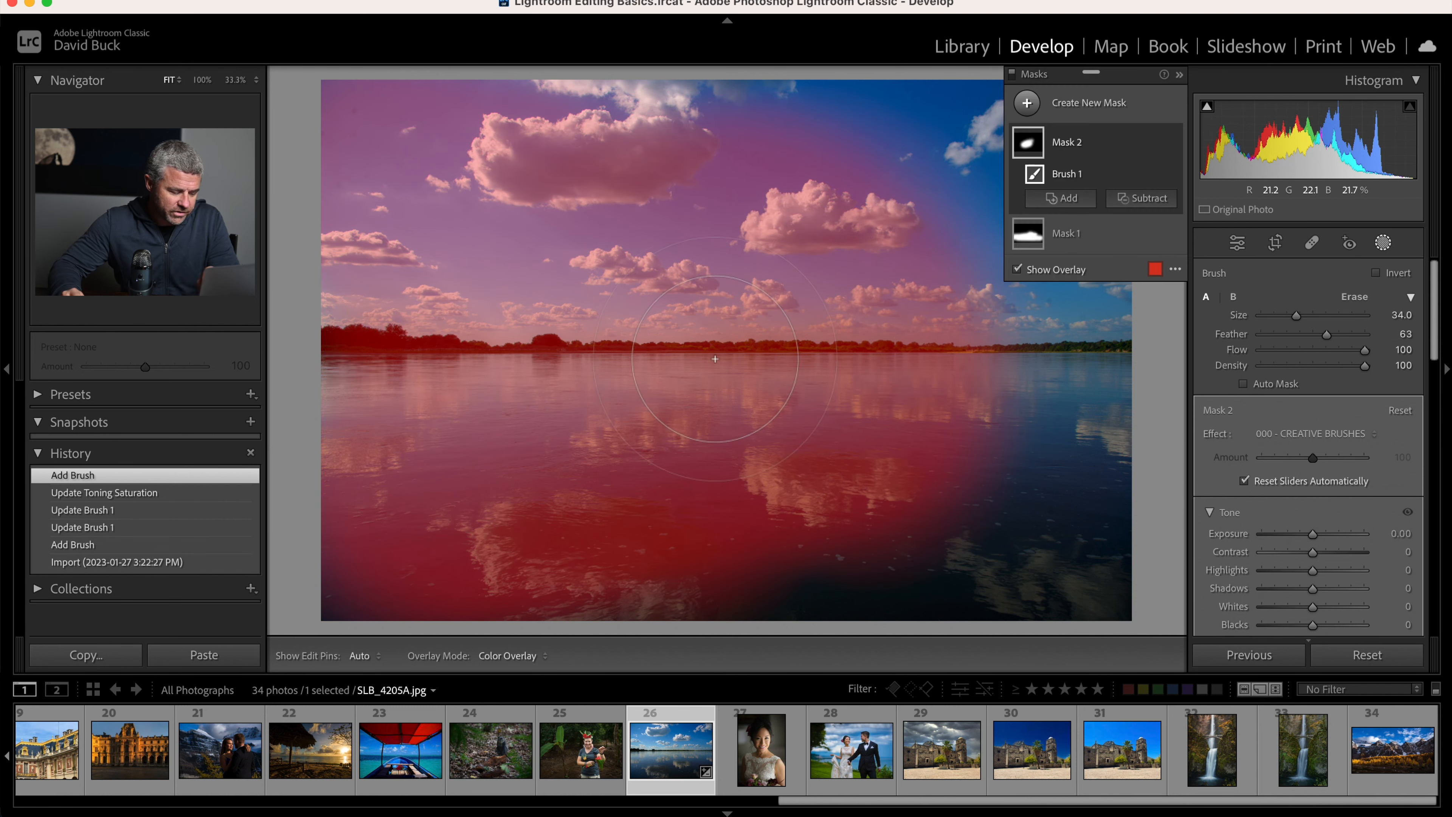
key(super+z)
key(super+z)
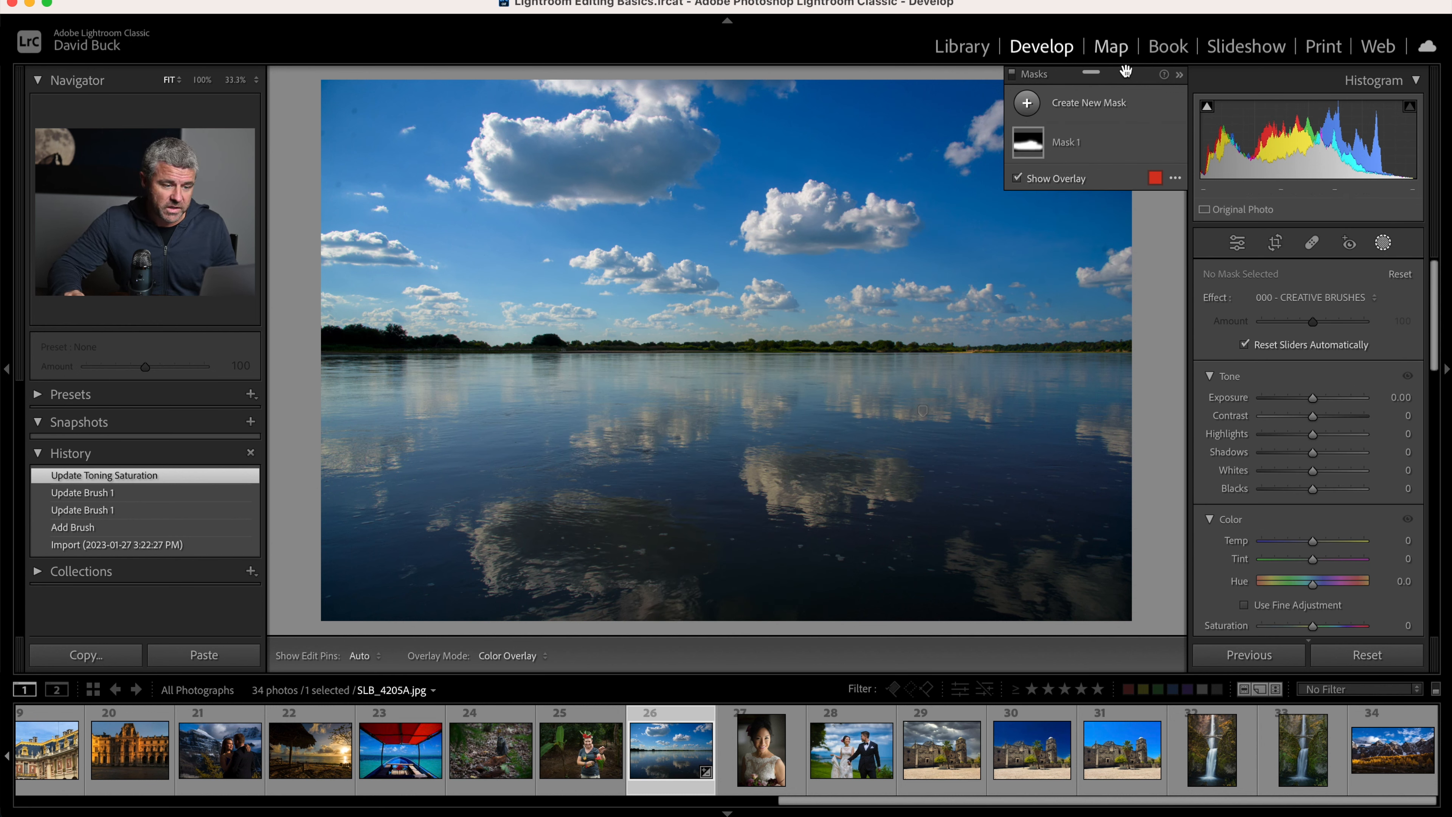
Step: Create a new Brush mask and paint over all of the water up to the horizon
click(1027, 102)
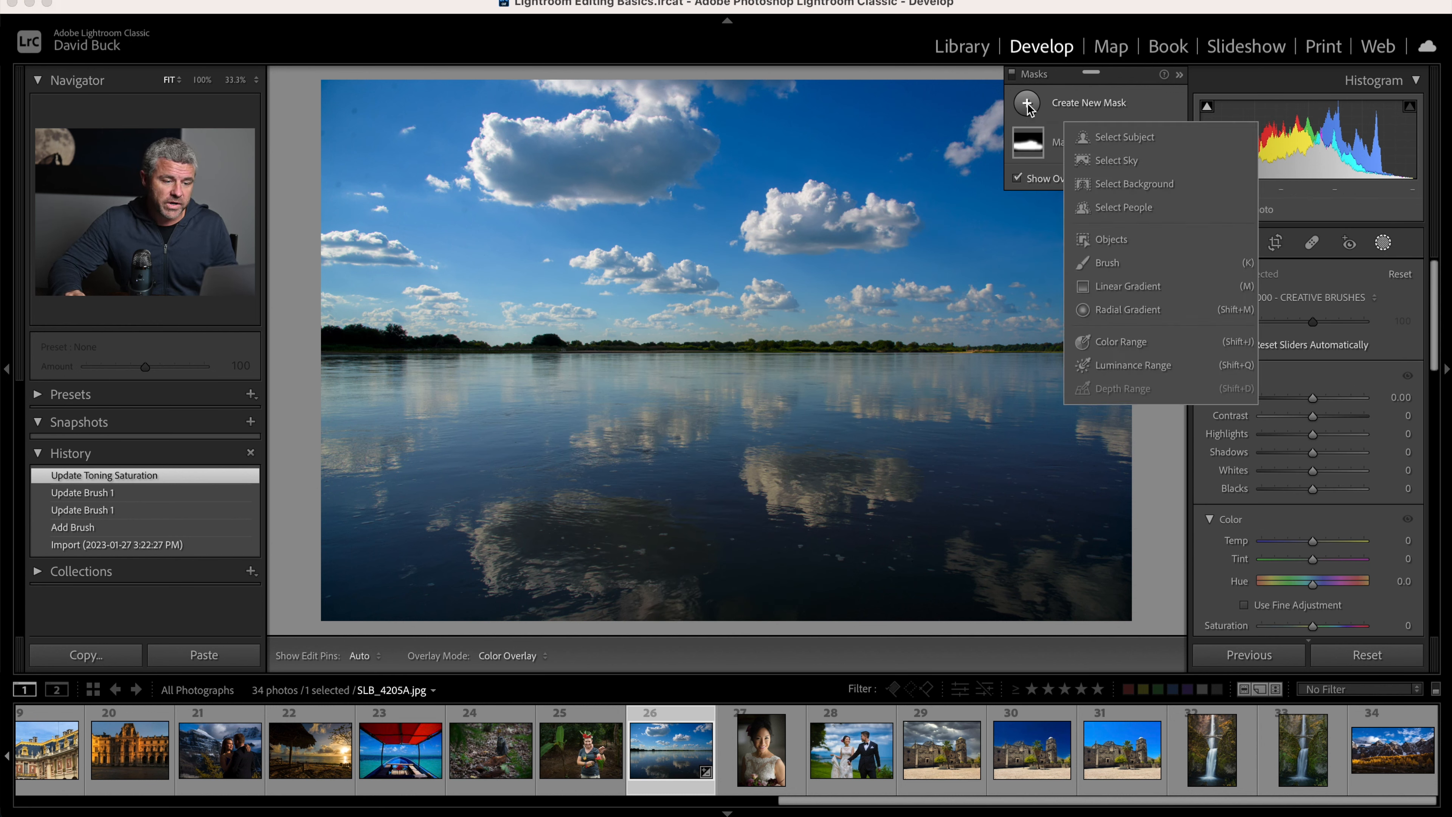
click(1138, 262)
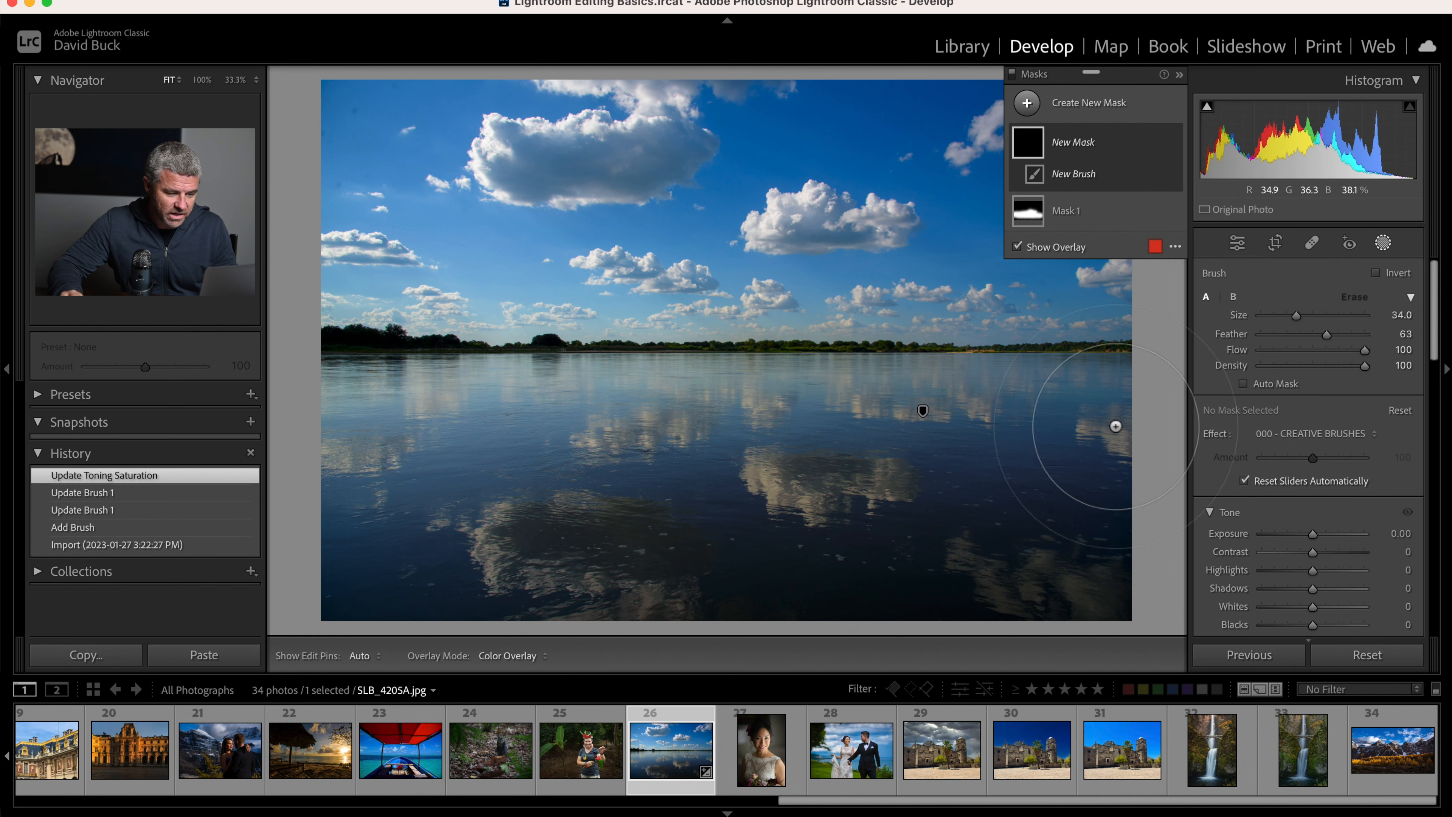
mouse_move(1043, 422)
mouse_down()
mouse_move(340, 437)
mouse_move(319, 523)
mouse_move(1096, 544)
mouse_up()
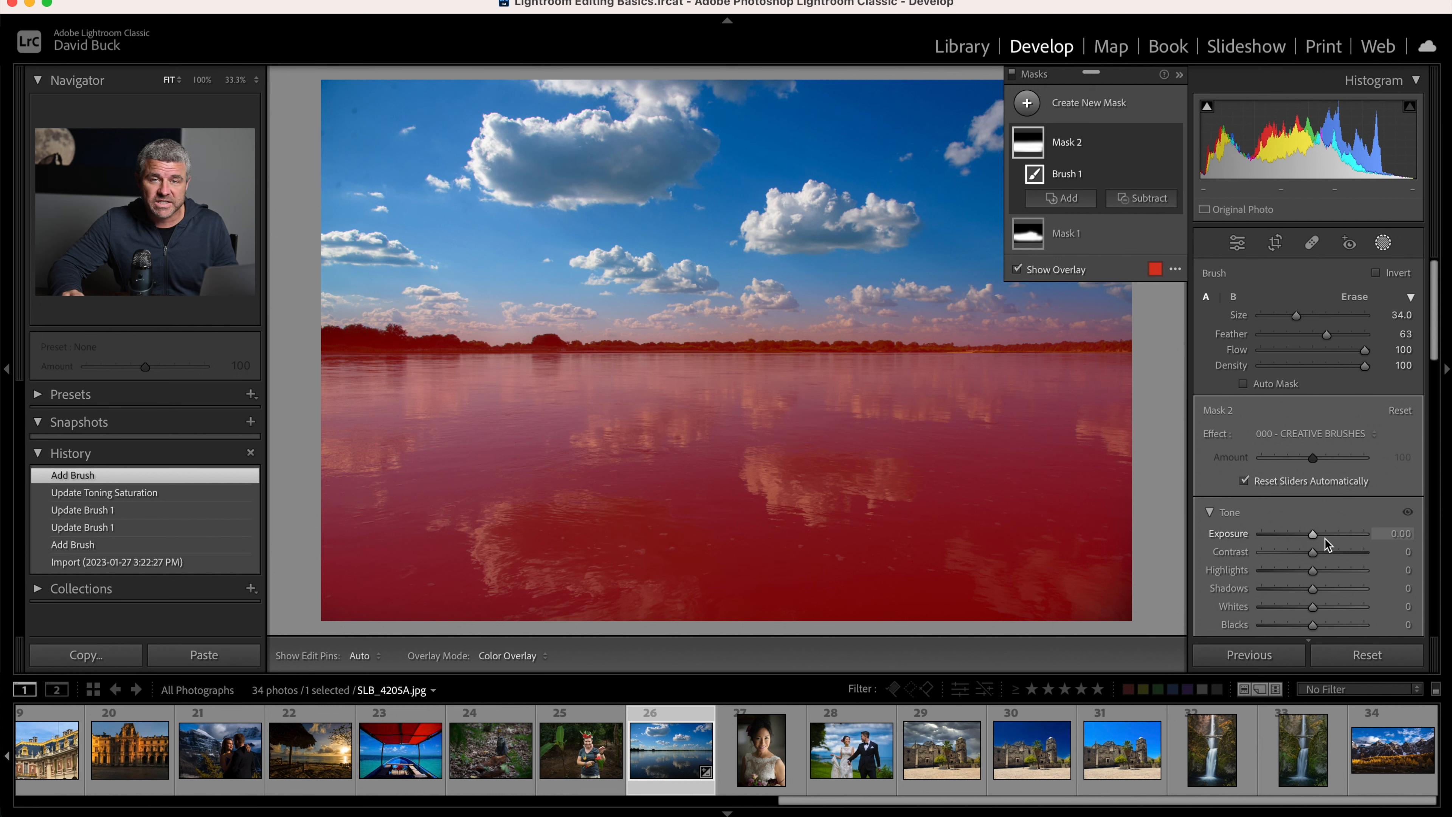
Step: Review the adjustments available for the water mask, try its Exposure at 4.00, and undo that change
scroll(1327, 537, down, 10)
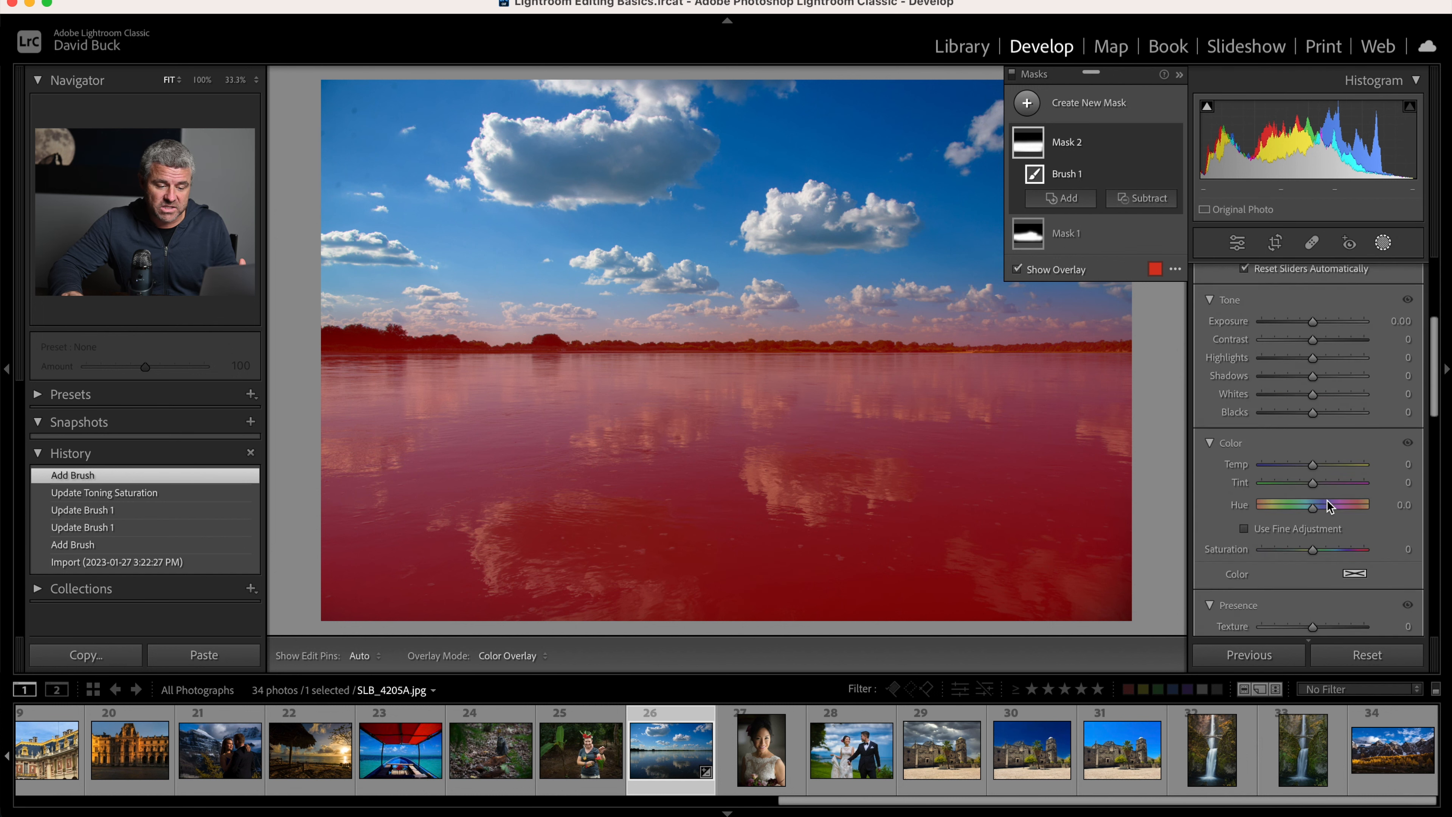
scroll(1327, 499, down, 5)
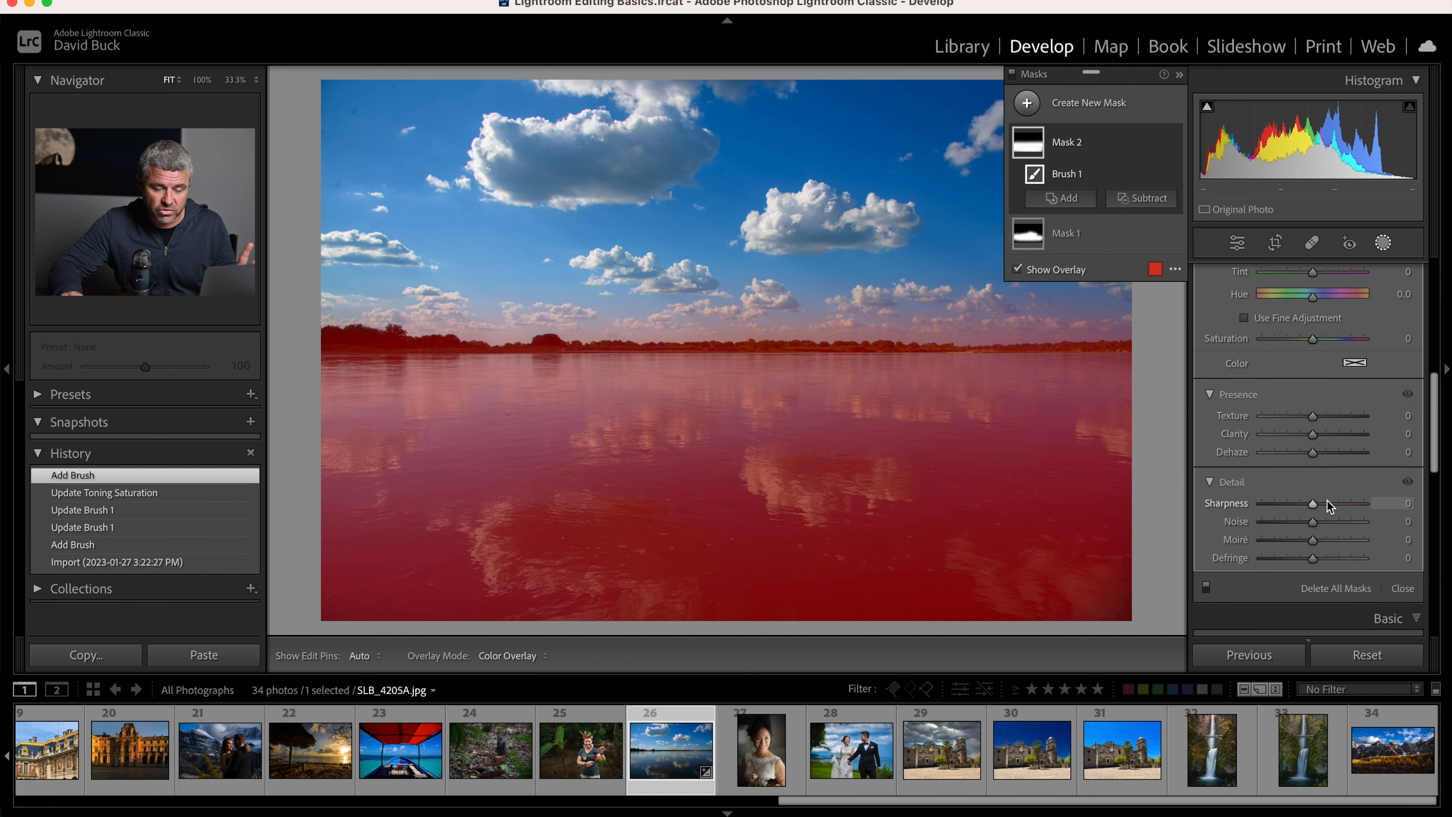
scroll(1327, 500, up, 10)
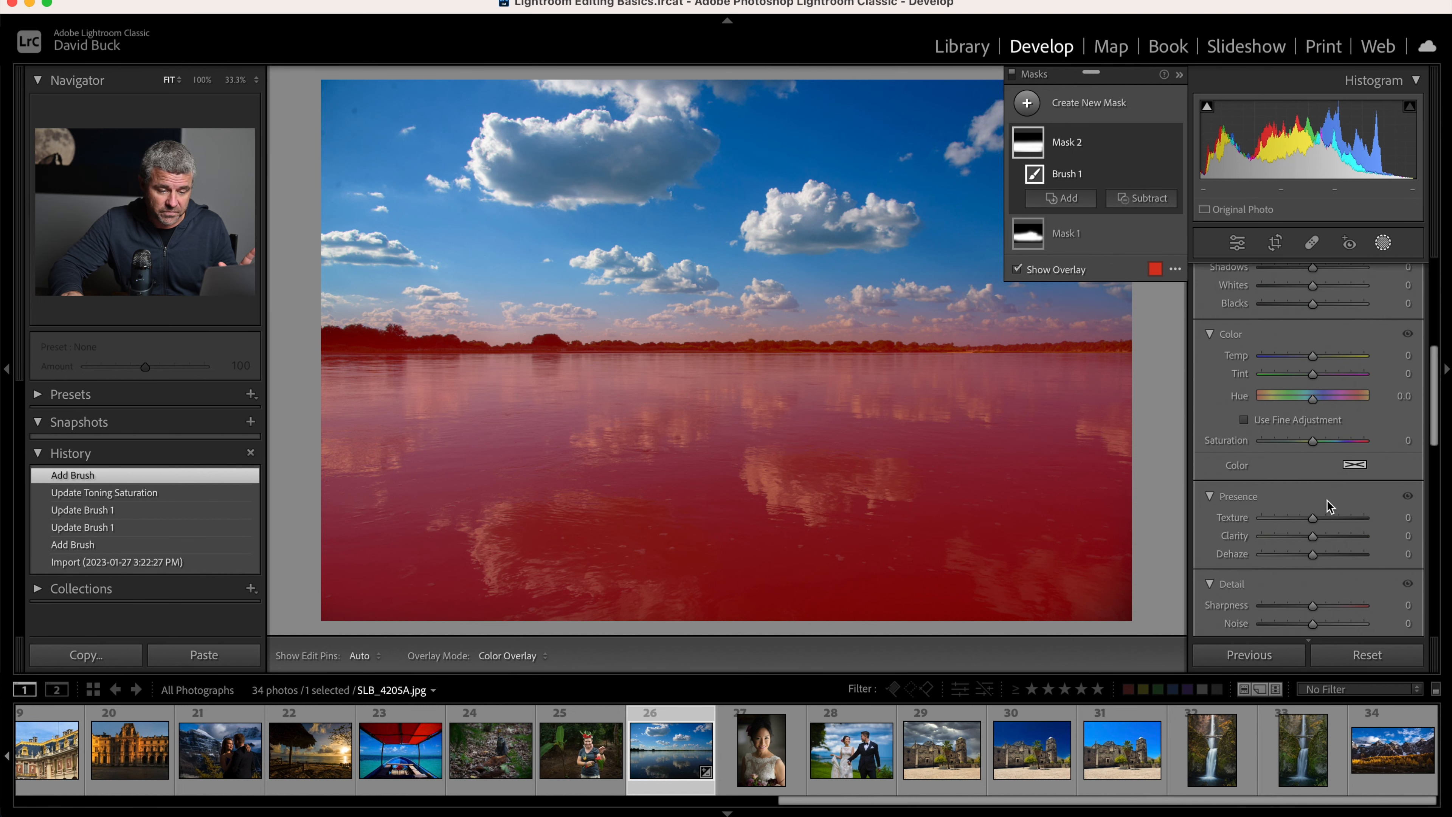
scroll(1327, 500, up, 2)
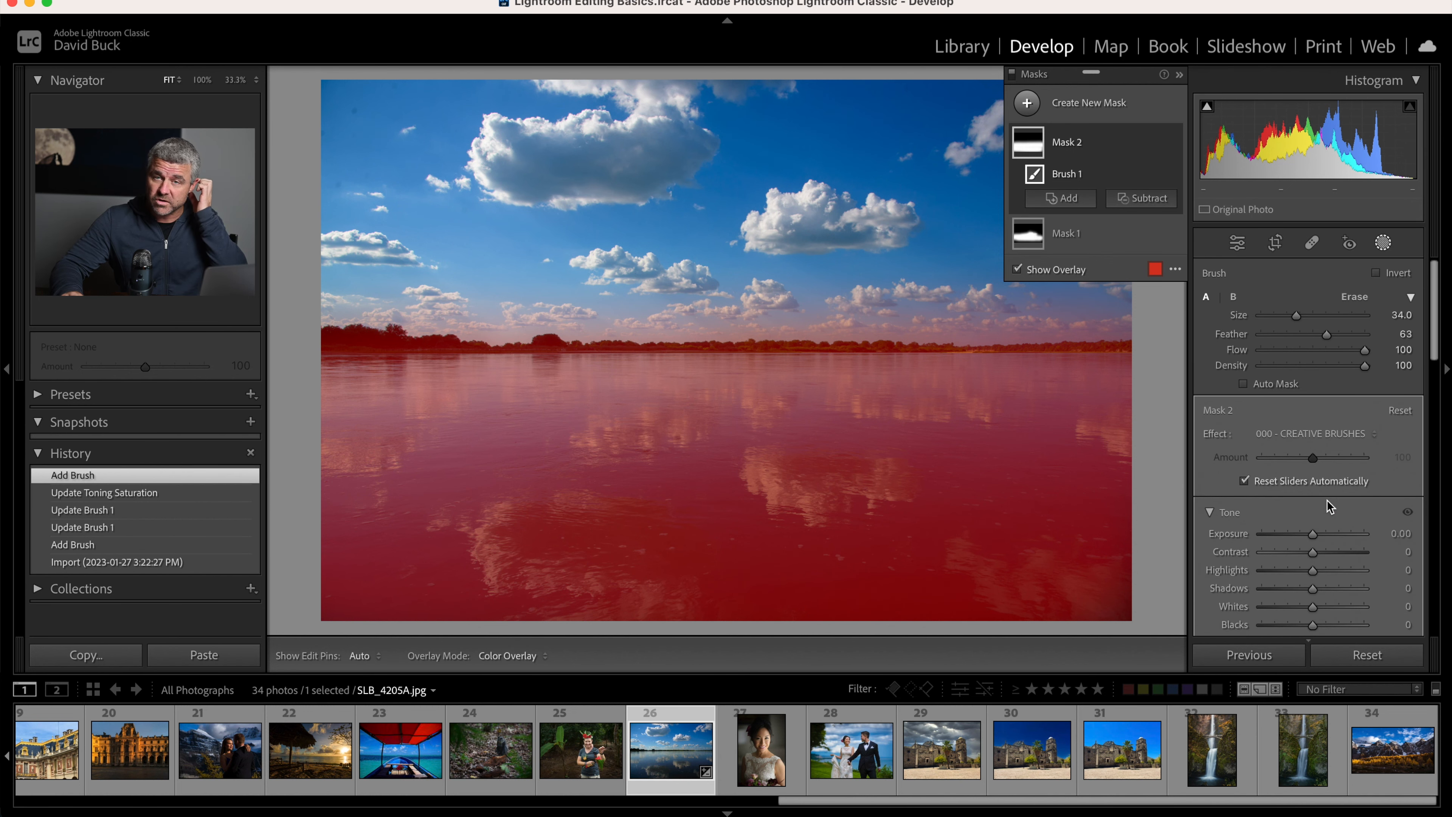
drag(1313, 532, 1383, 535)
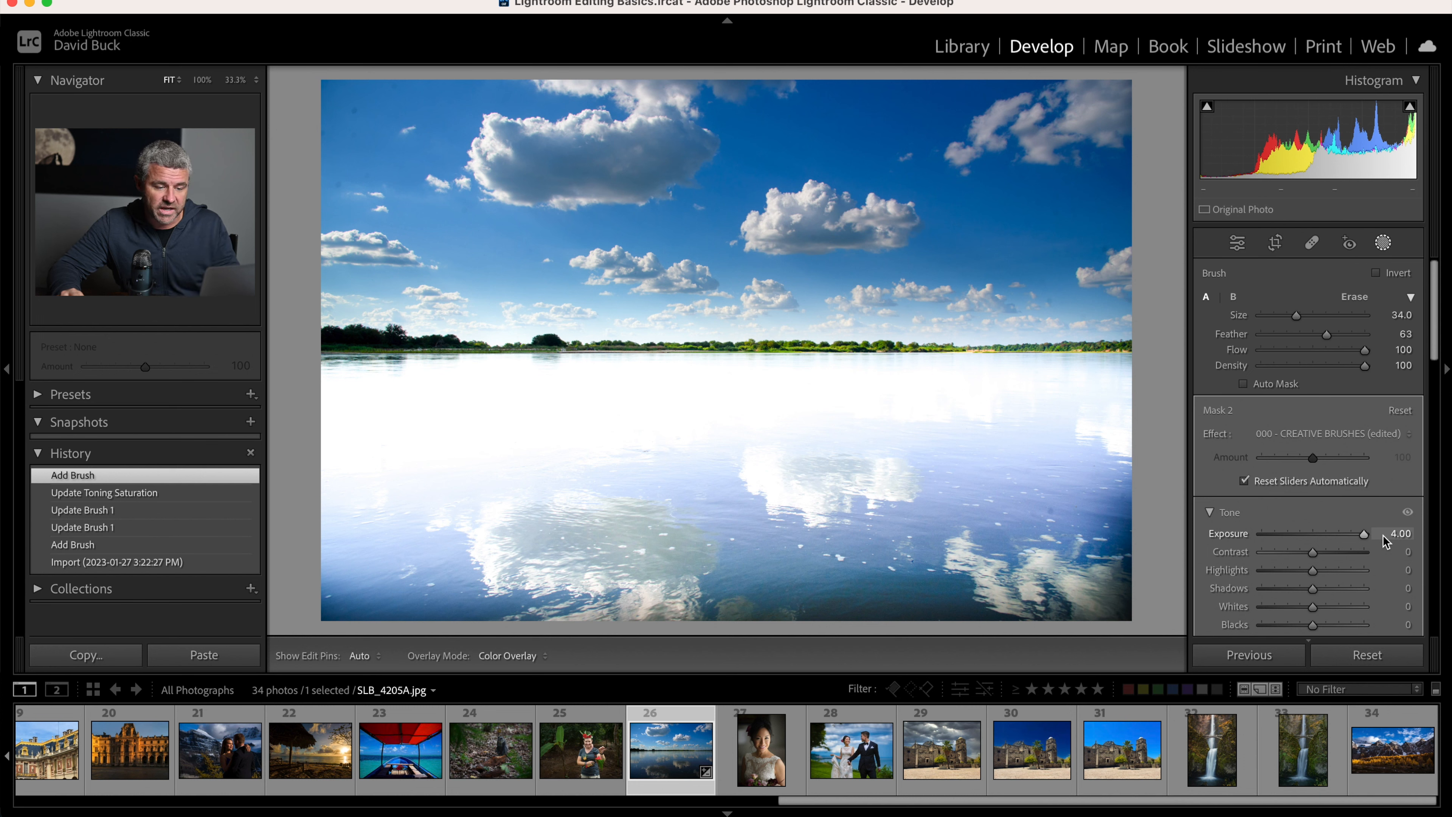
drag(1383, 535, 1383, 535)
key(super+z)
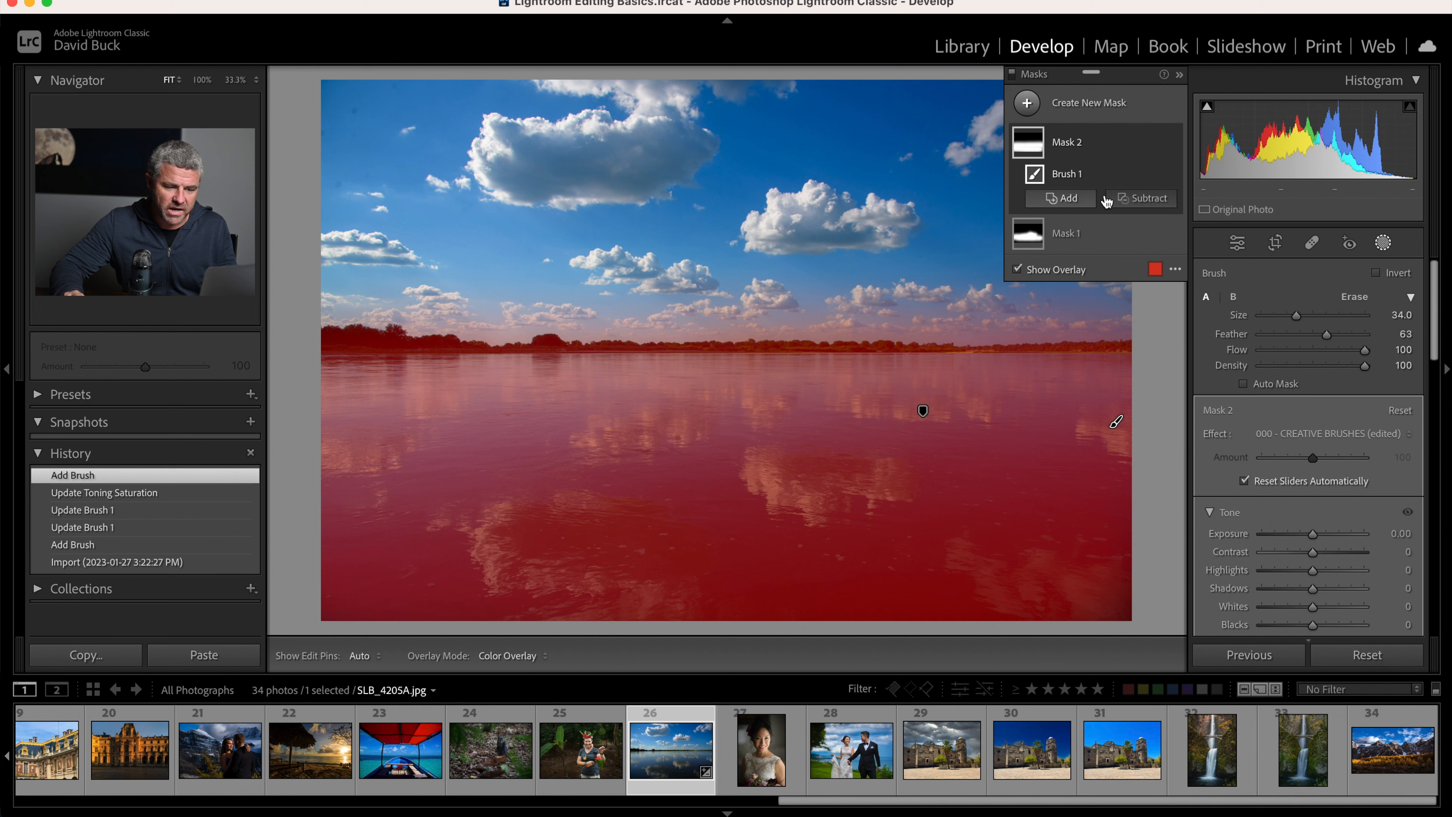
Step: Add a second brush to Mask 2 and paint over the left part of the sky and its clouds
click(1067, 198)
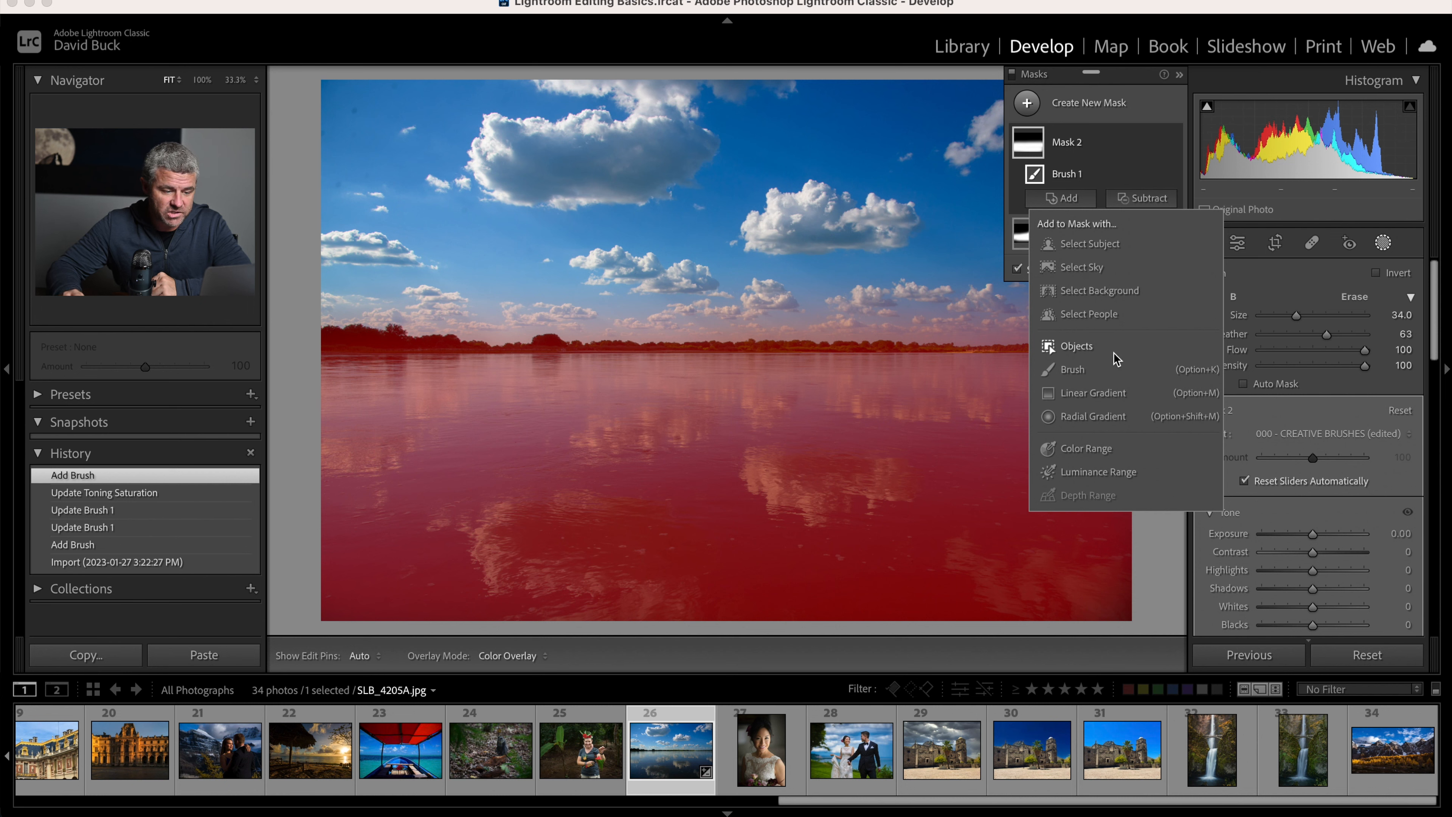
click(1079, 371)
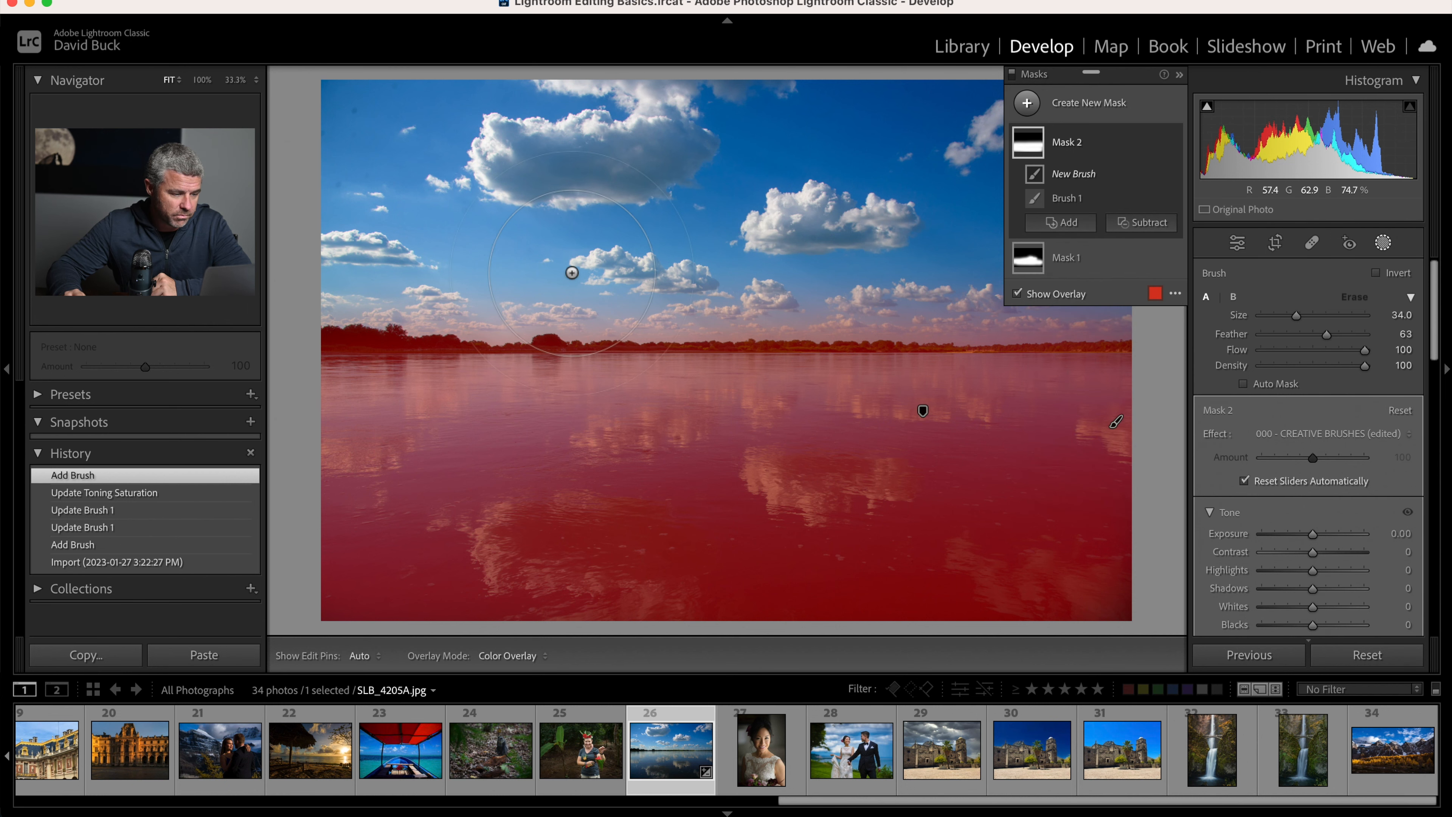
mouse_move(449, 241)
mouse_down()
mouse_move(446, 150)
mouse_move(558, 261)
mouse_move(594, 229)
mouse_up()
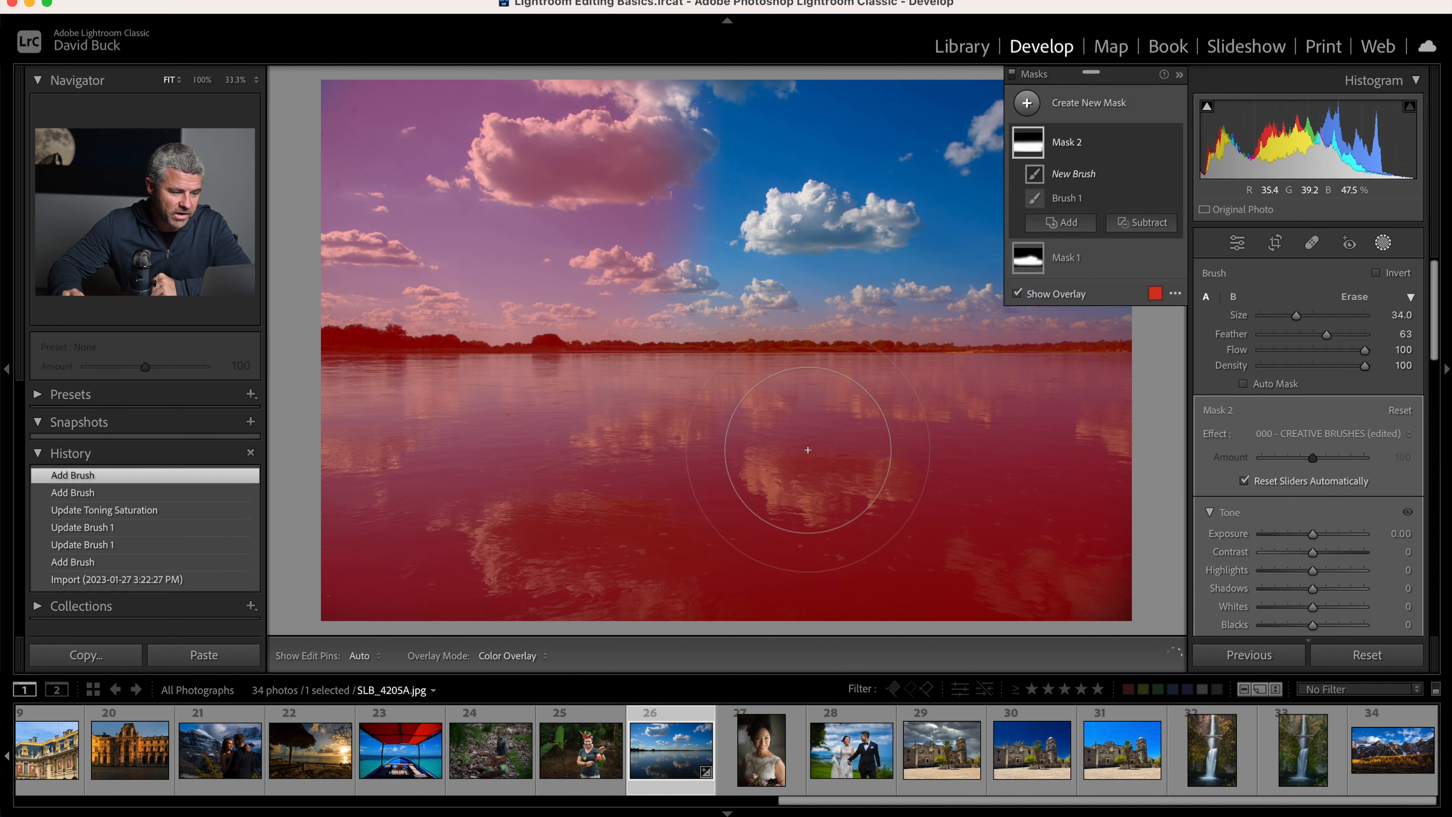
Step: Subtract the central area of the water and cloud reflections from Mask 2 with a brush
click(1143, 222)
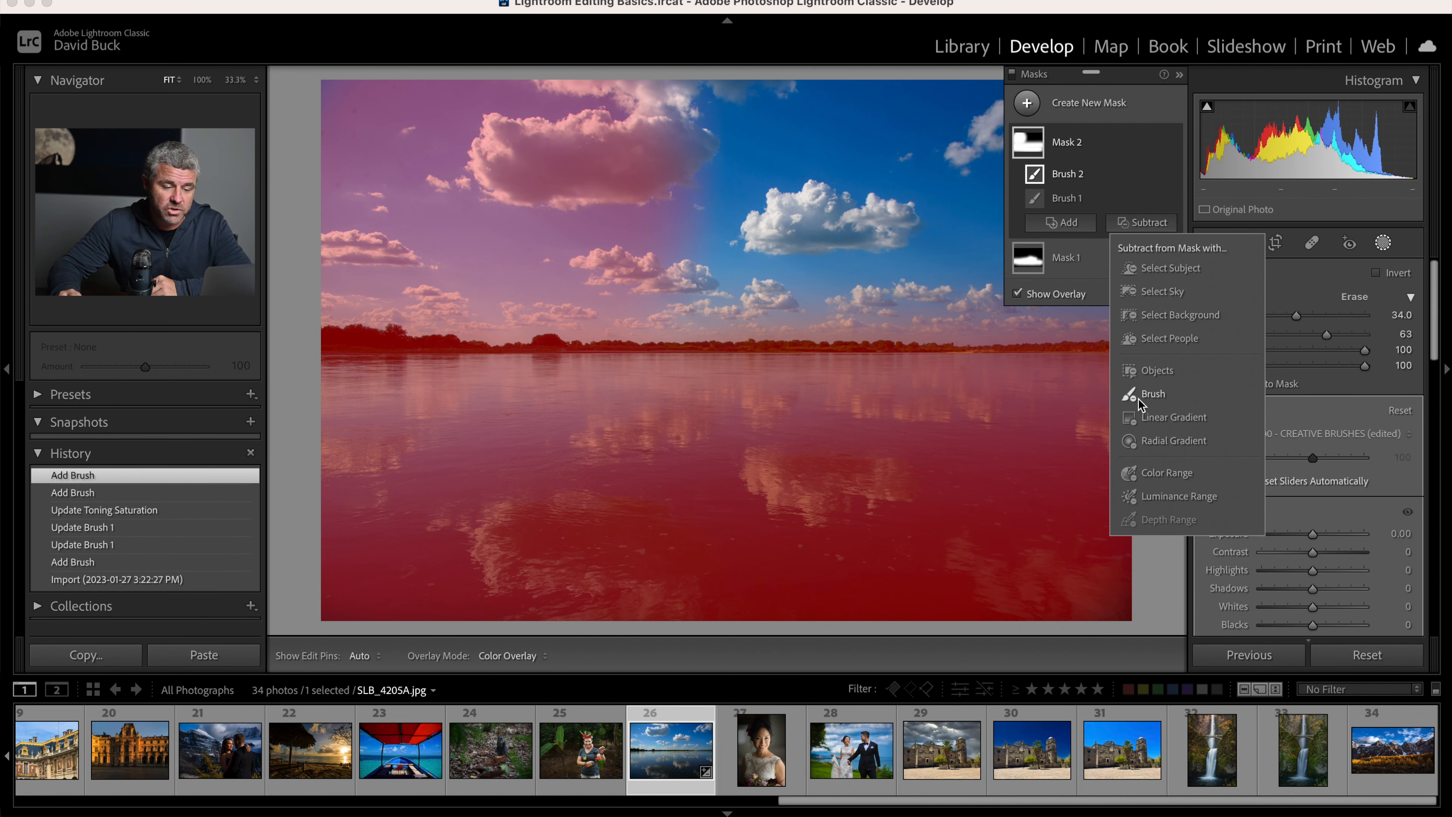
click(1153, 394)
mouse_move(761, 473)
mouse_down()
mouse_move(676, 480)
mouse_move(646, 498)
mouse_move(989, 483)
mouse_move(600, 501)
mouse_move(849, 480)
mouse_up()
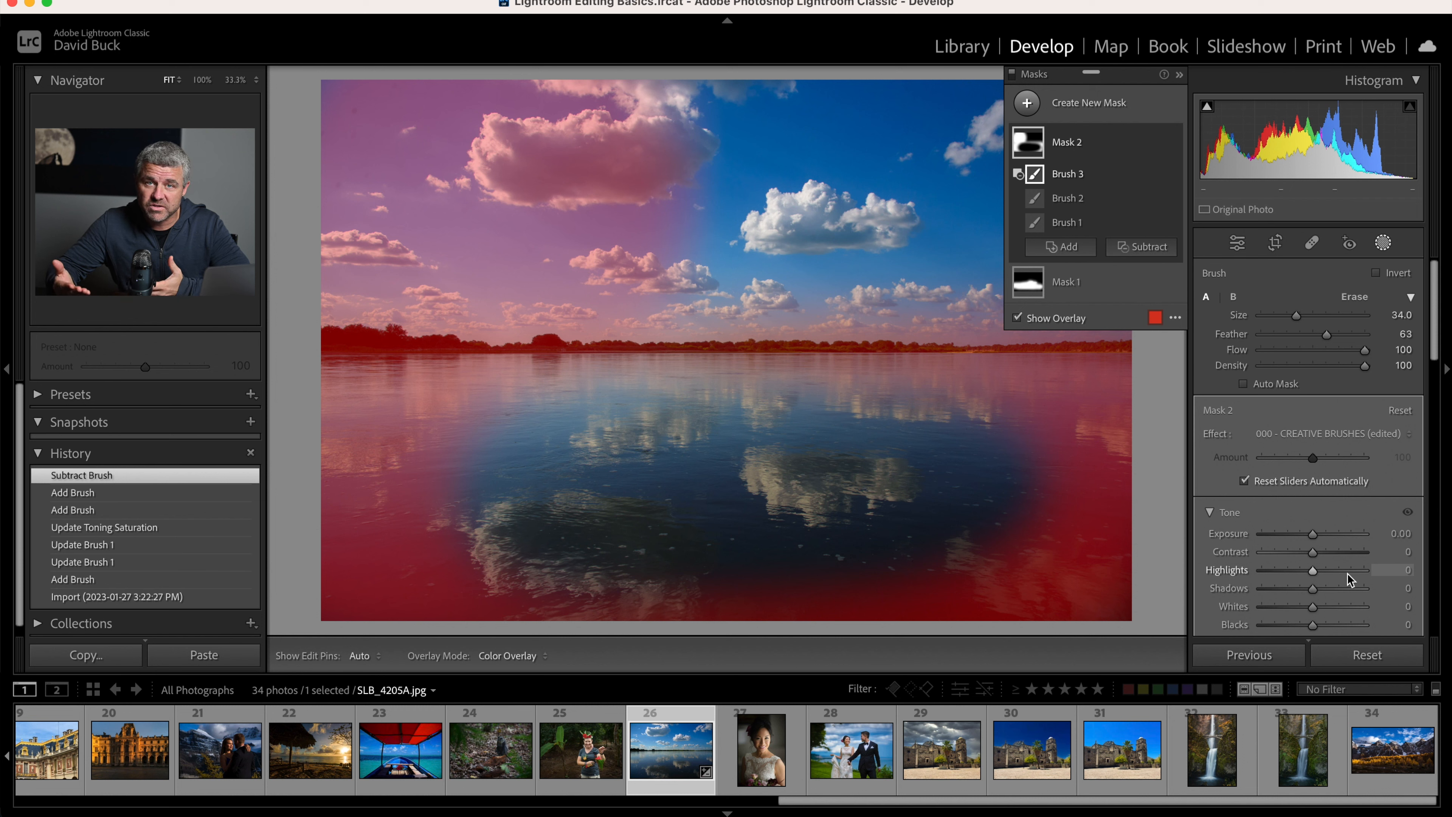
Step: Create a Select Sky mask and intersect it with a Luminance Range sampled from the large white cloud
click(1112, 200)
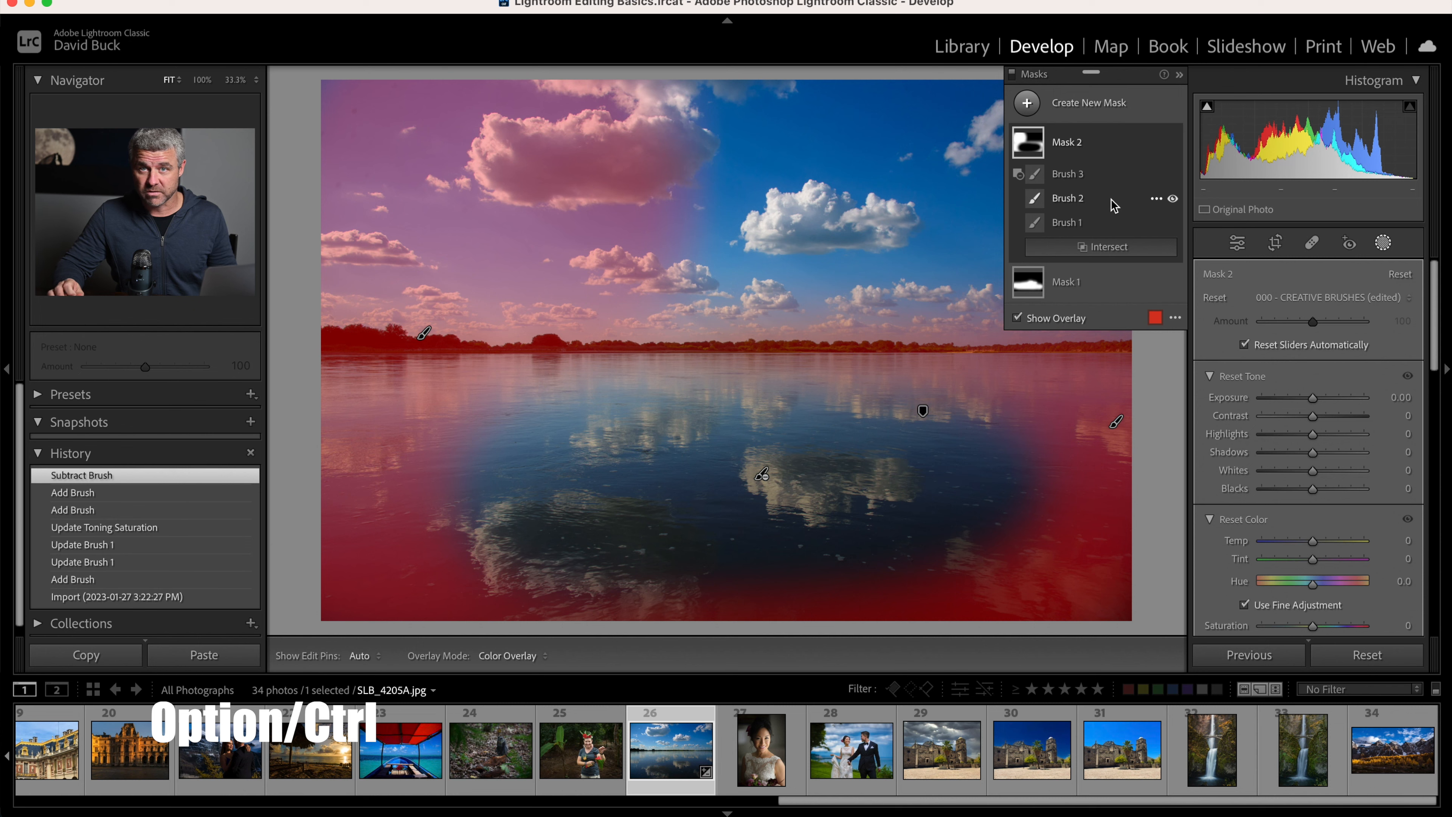
key(alt)
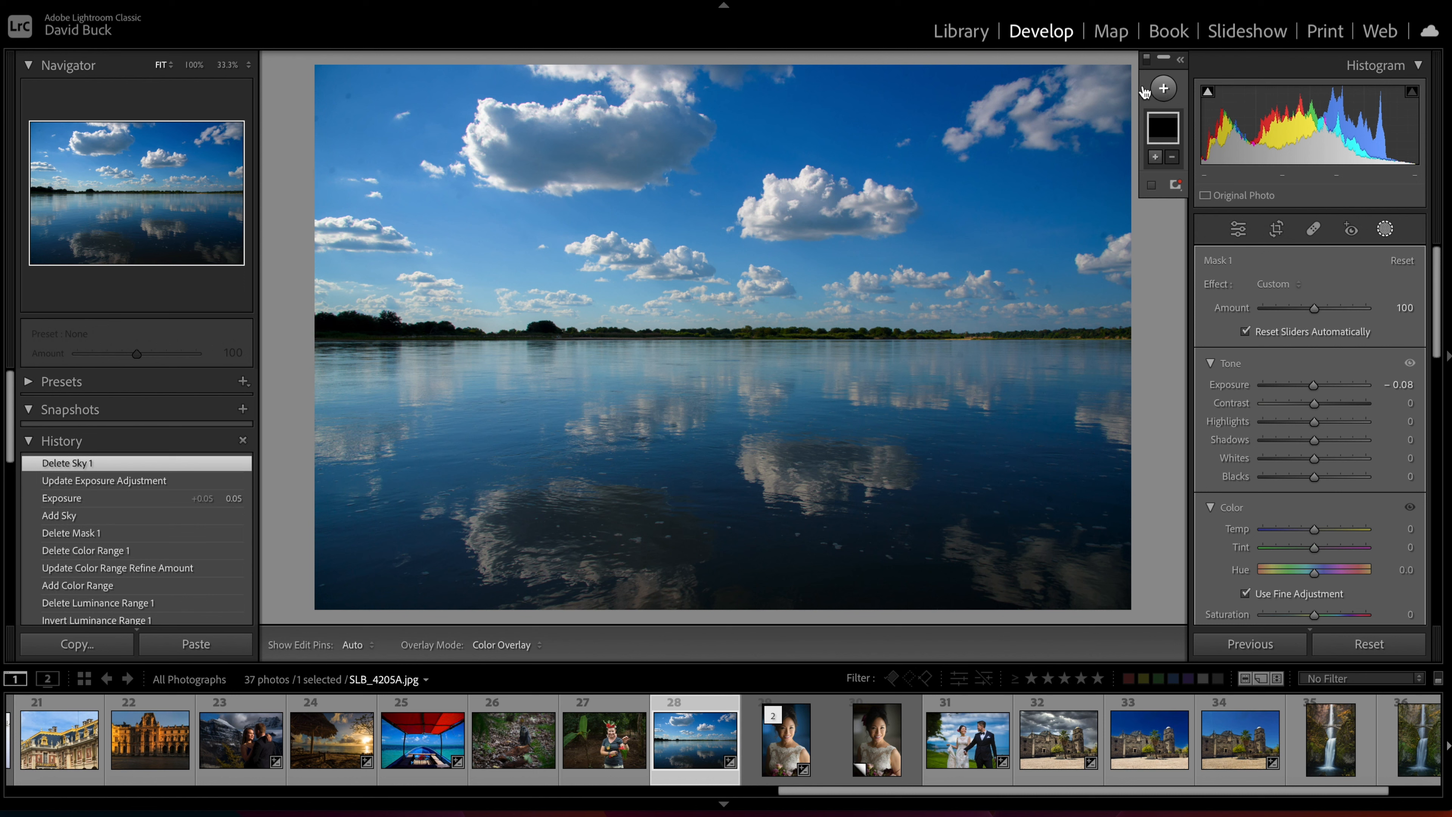
click(1166, 89)
click(1198, 145)
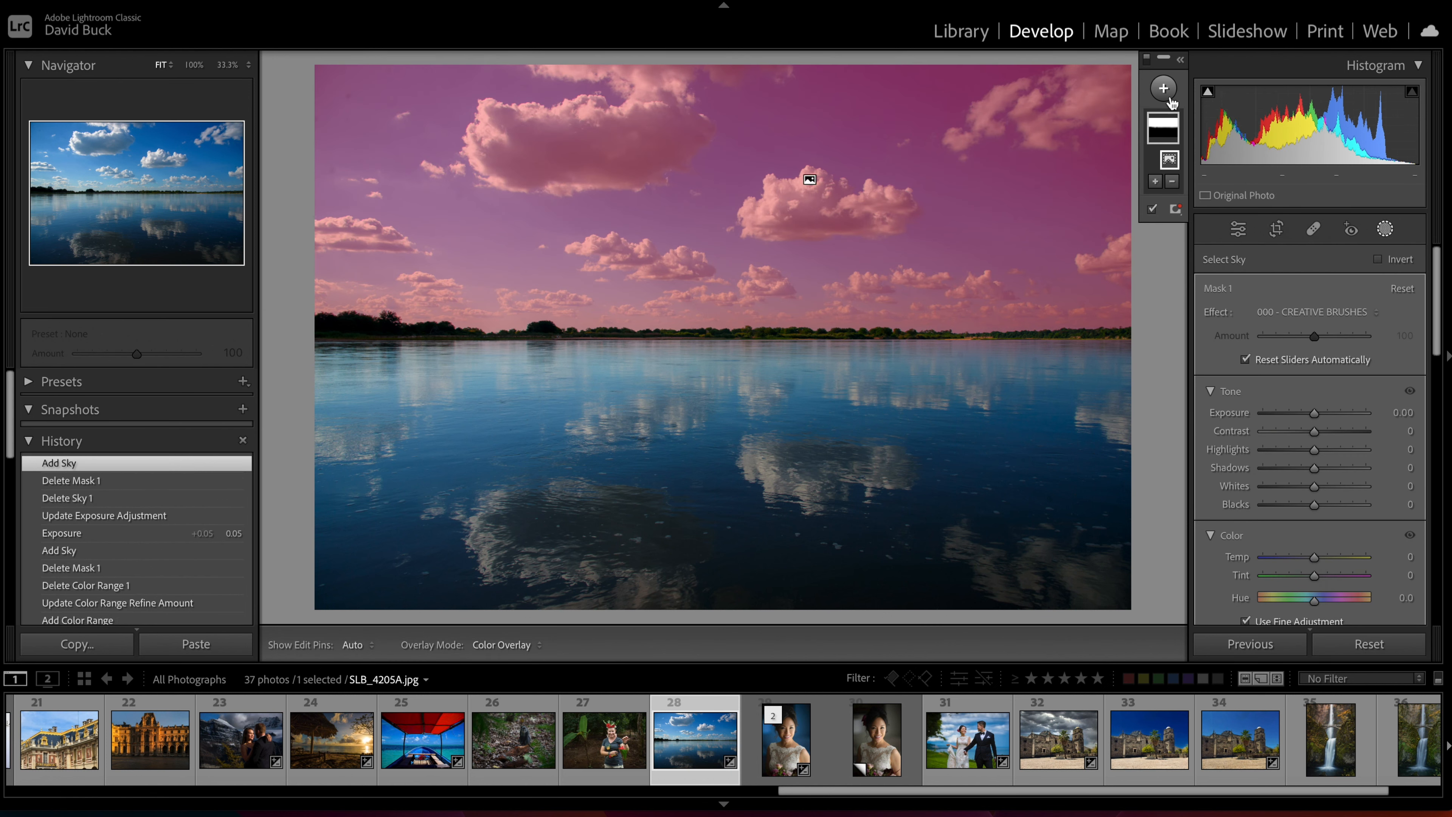
click(1178, 60)
alt+click(1096, 187)
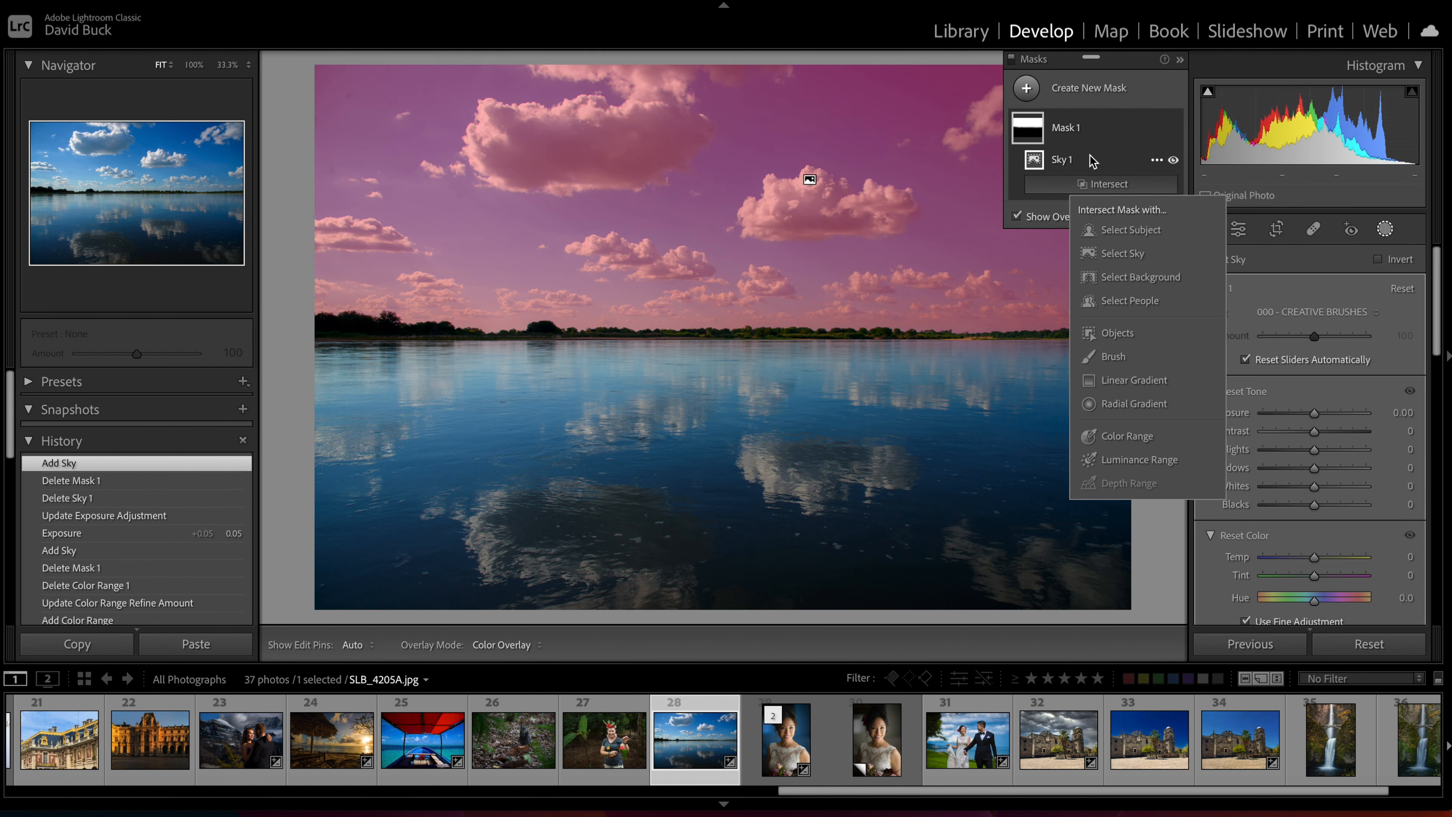
click(1139, 460)
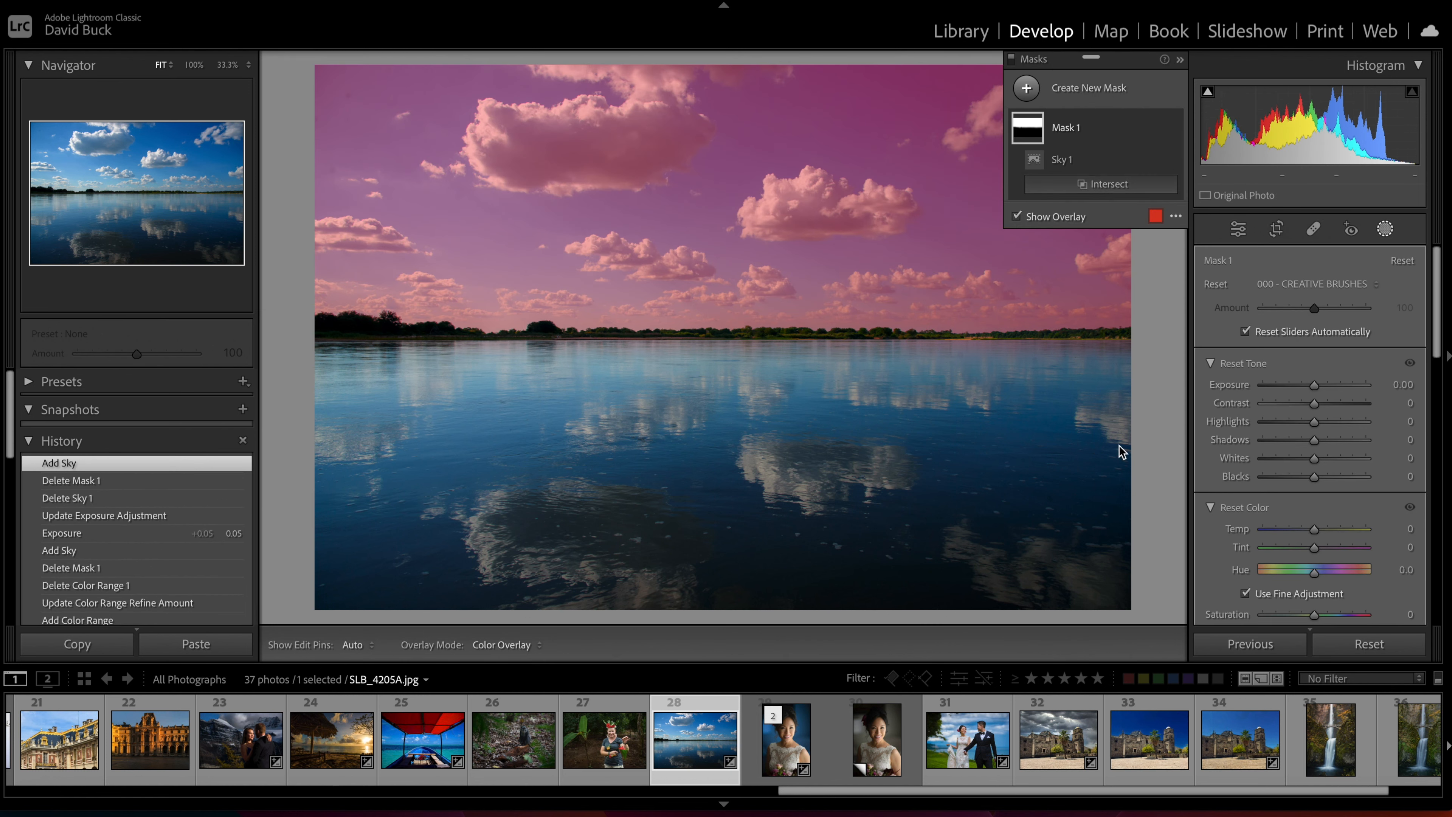
click(485, 137)
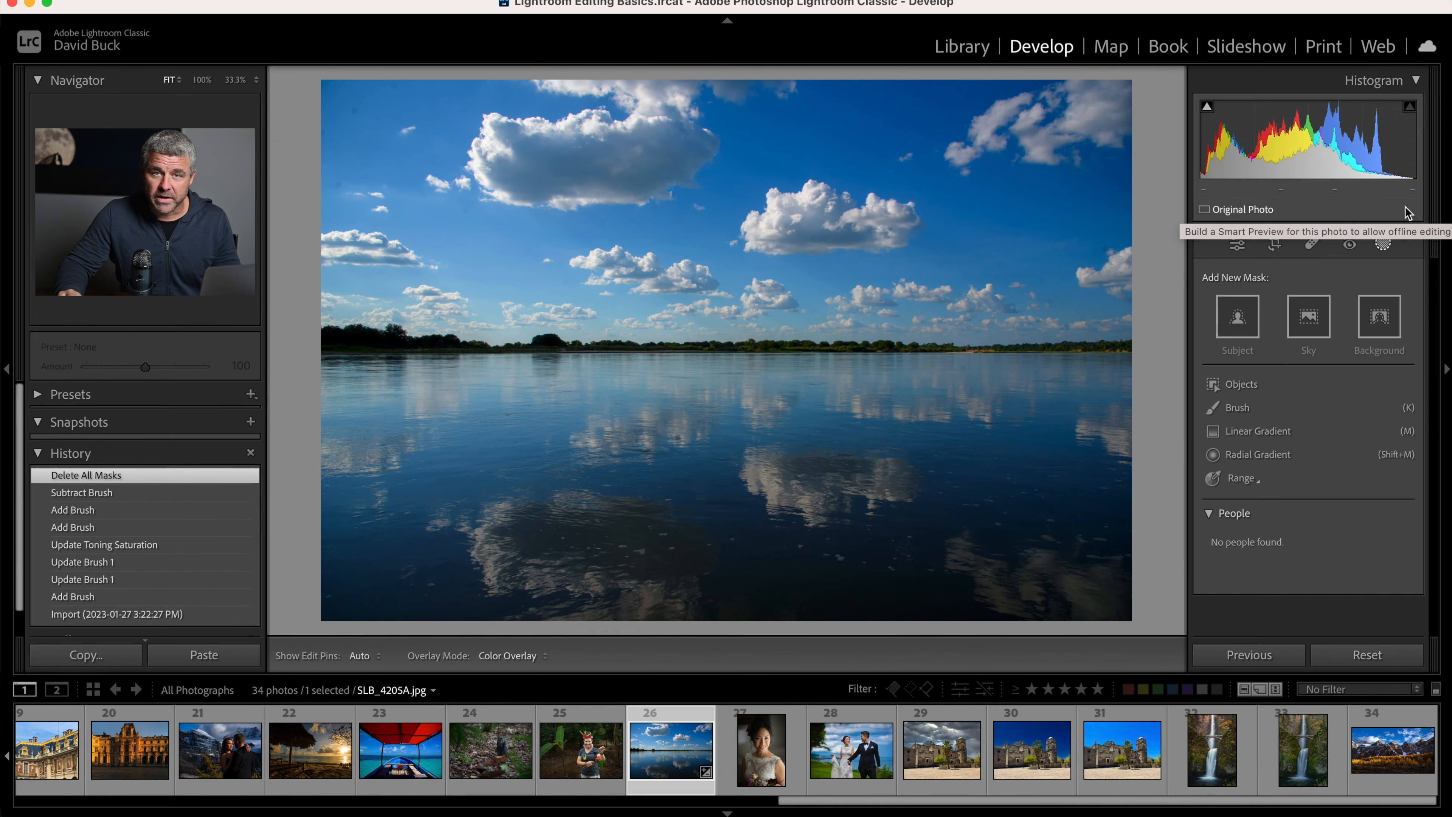
Step: Try a Linear Gradient with a very short sideways transition in the left sky, brighten its Exposure, and undo both
click(1270, 431)
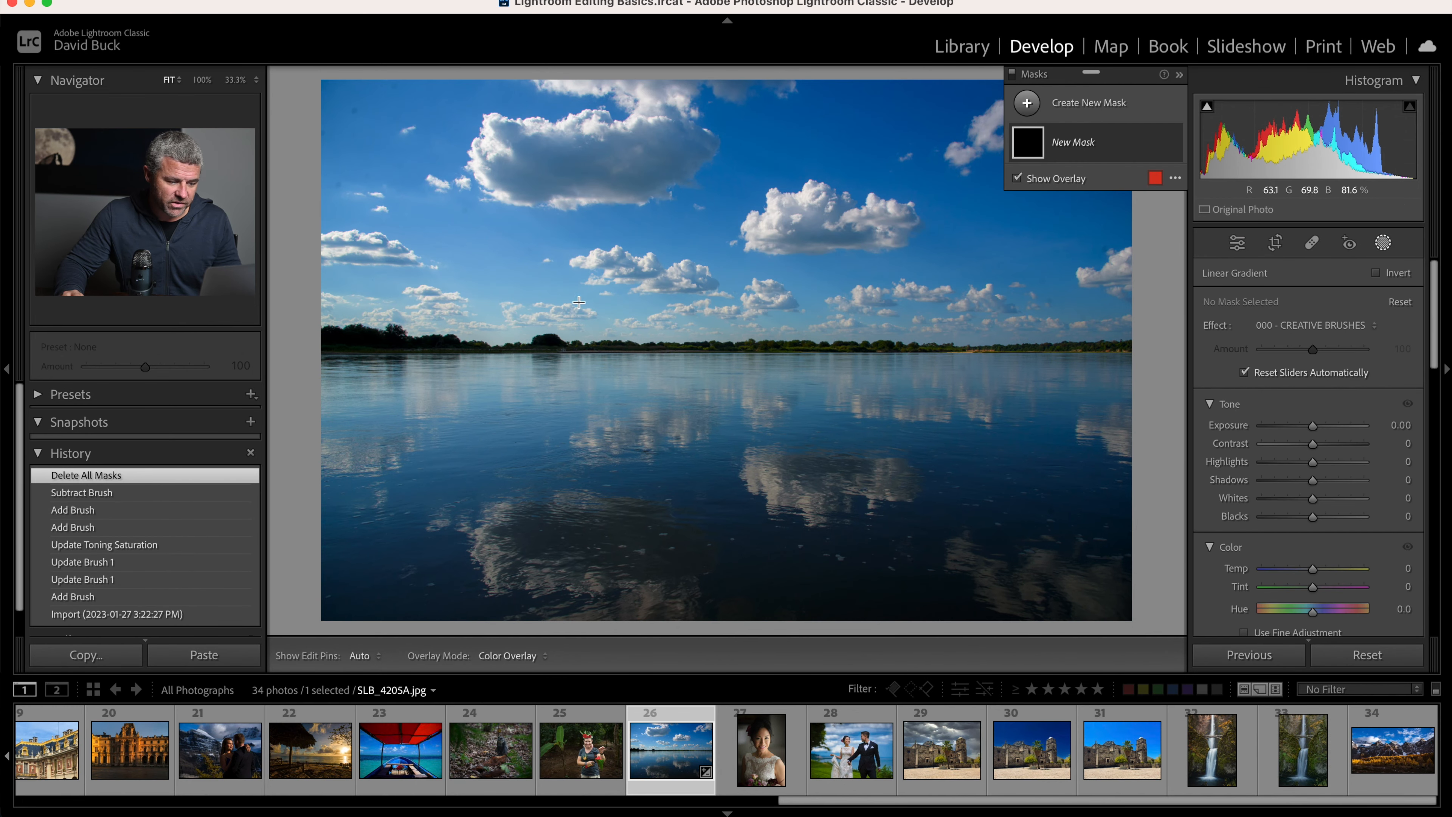
drag(535, 313, 553, 313)
drag(1328, 426, 1338, 427)
key(super+z)
key(super+z)
Step: Try a wide linear gradient fading from left to right along the horizon with Exposure at 4.00, and undo it
drag(487, 357, 1080, 354)
drag(1318, 428, 1373, 430)
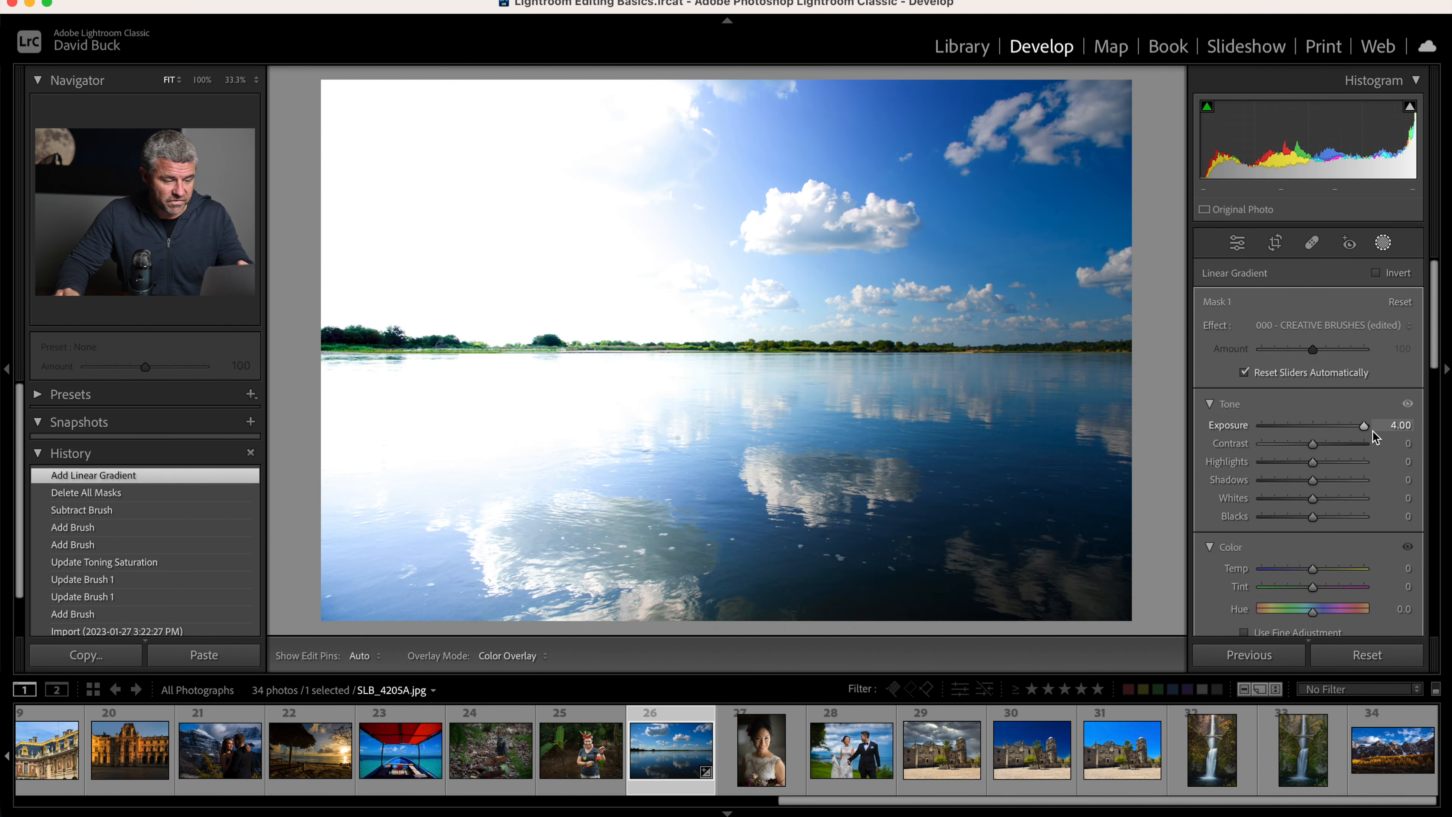
key(super+z)
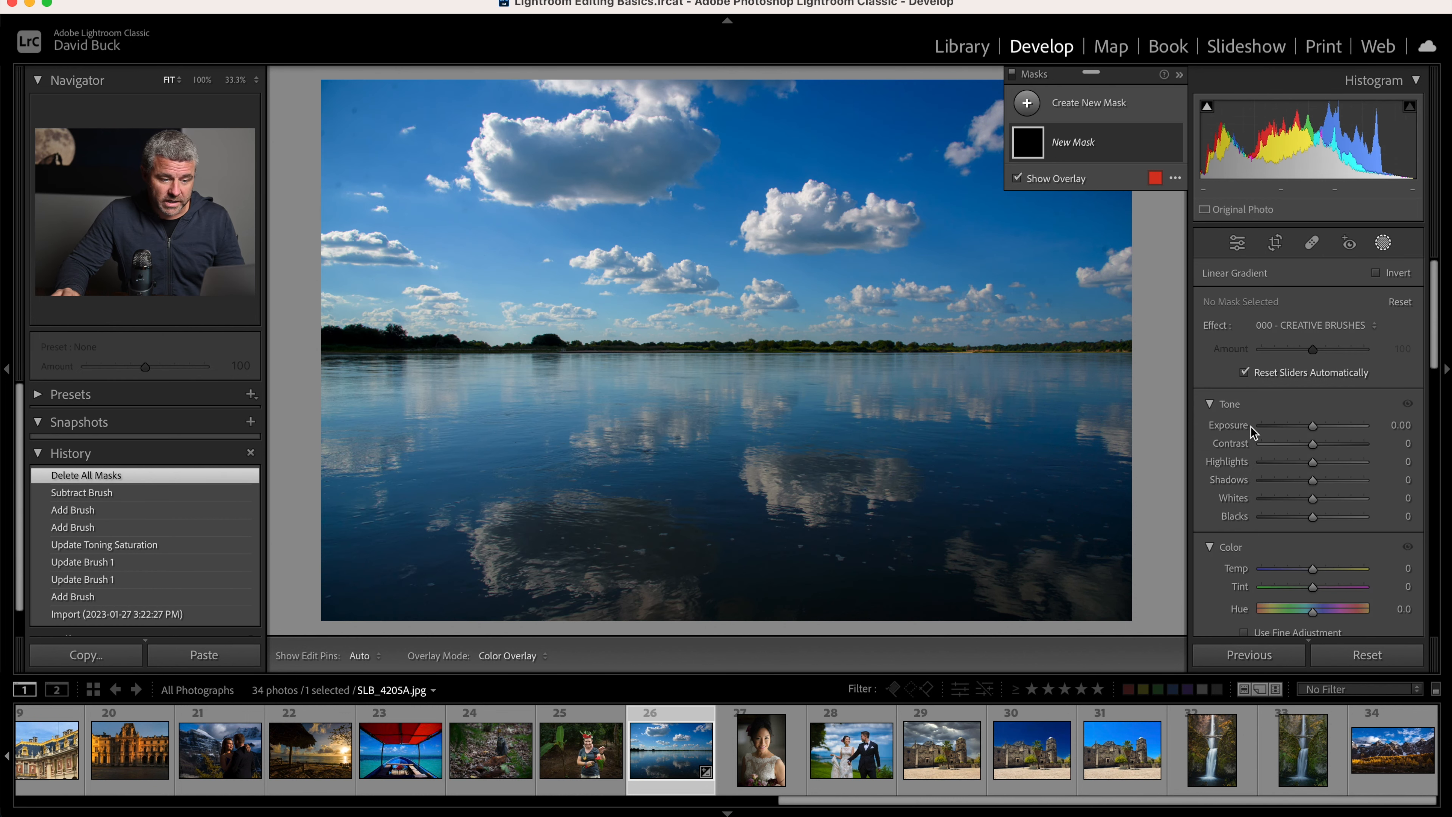
Step: Draw a linear gradient over the water up to the horizon and add two more fading inward from the photo's left and right sides
drag(747, 463, 746, 332)
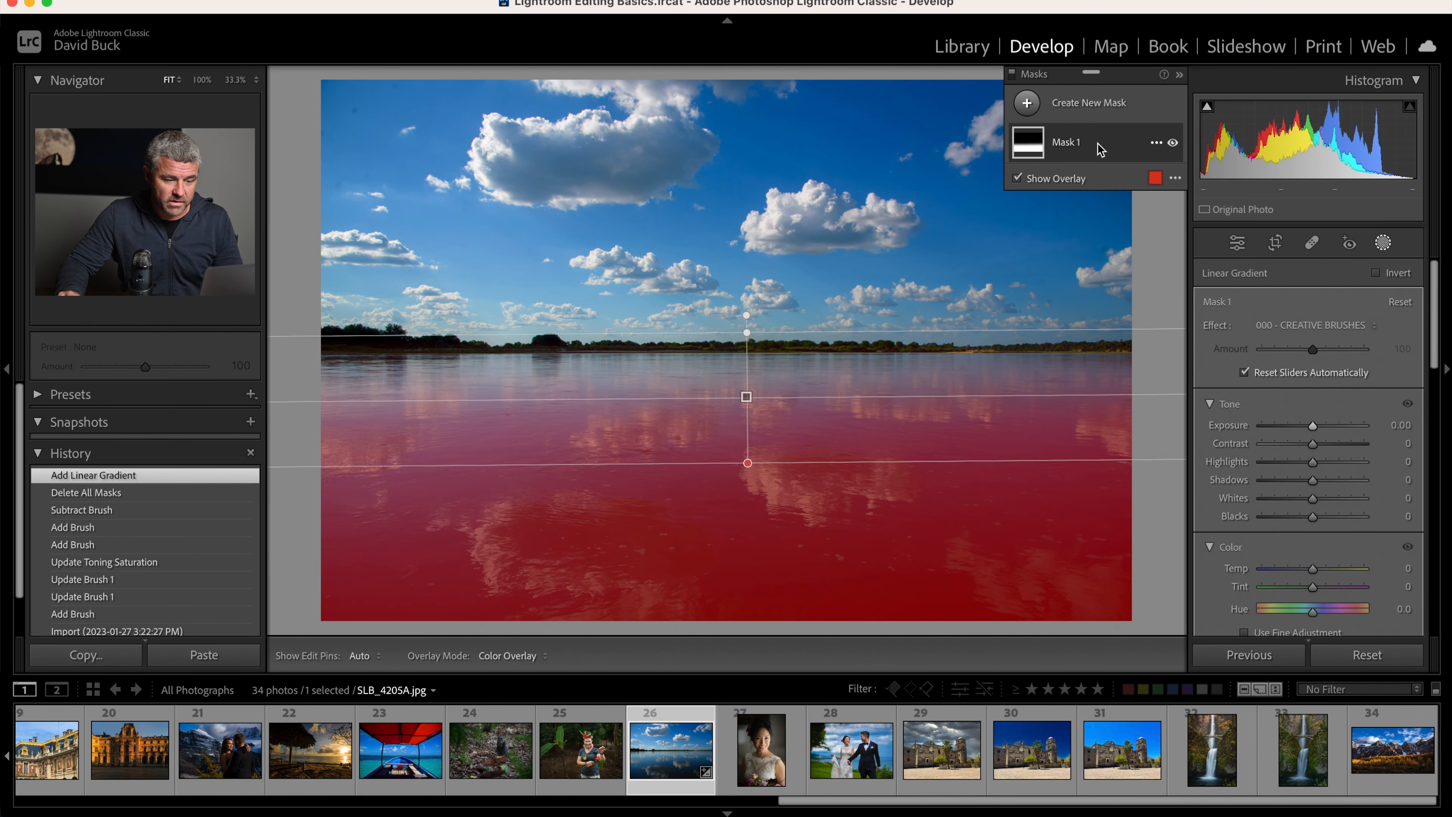
click(1061, 198)
click(1080, 393)
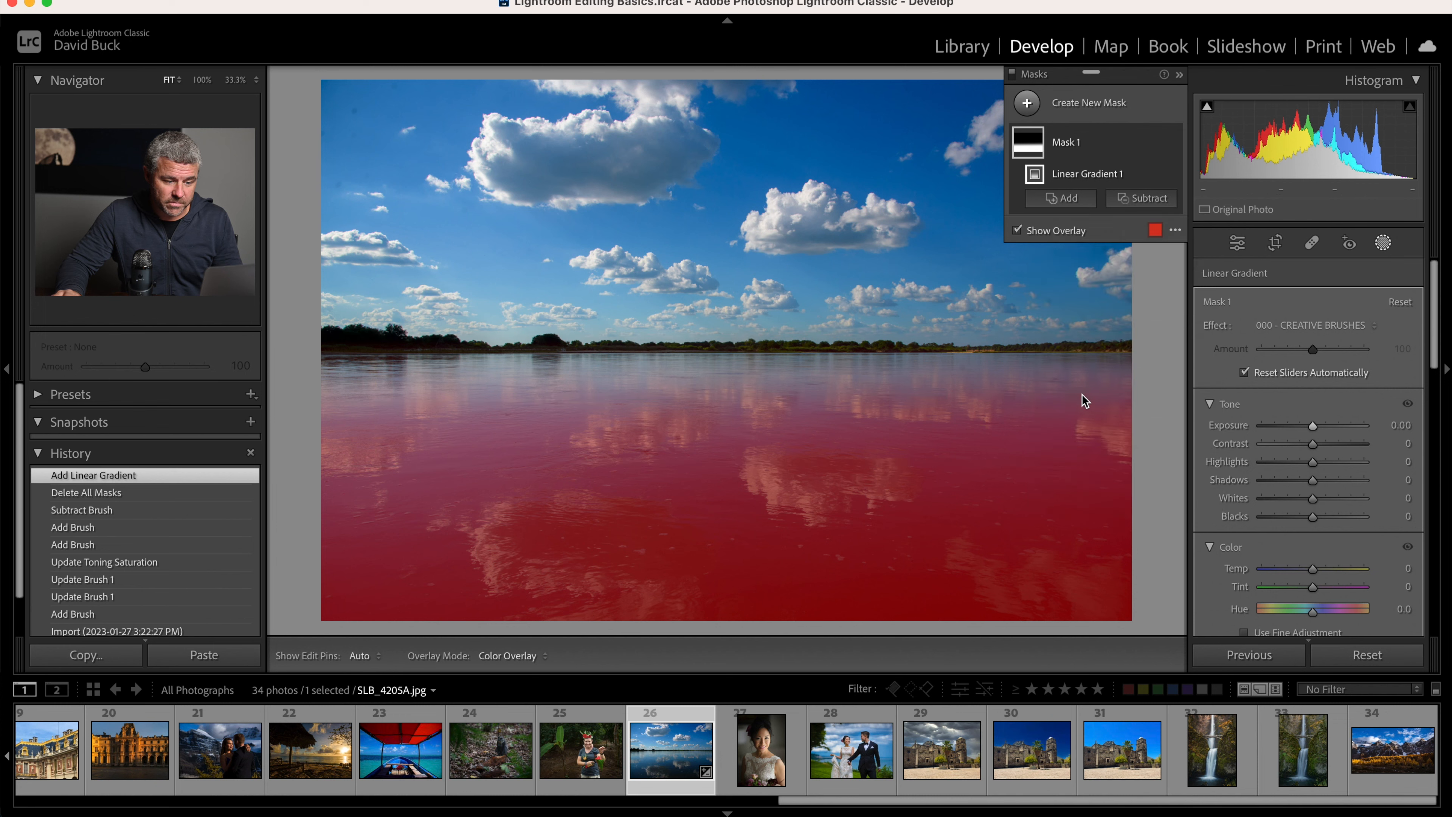
drag(412, 323, 595, 322)
click(1061, 222)
click(1081, 393)
drag(1009, 325, 843, 329)
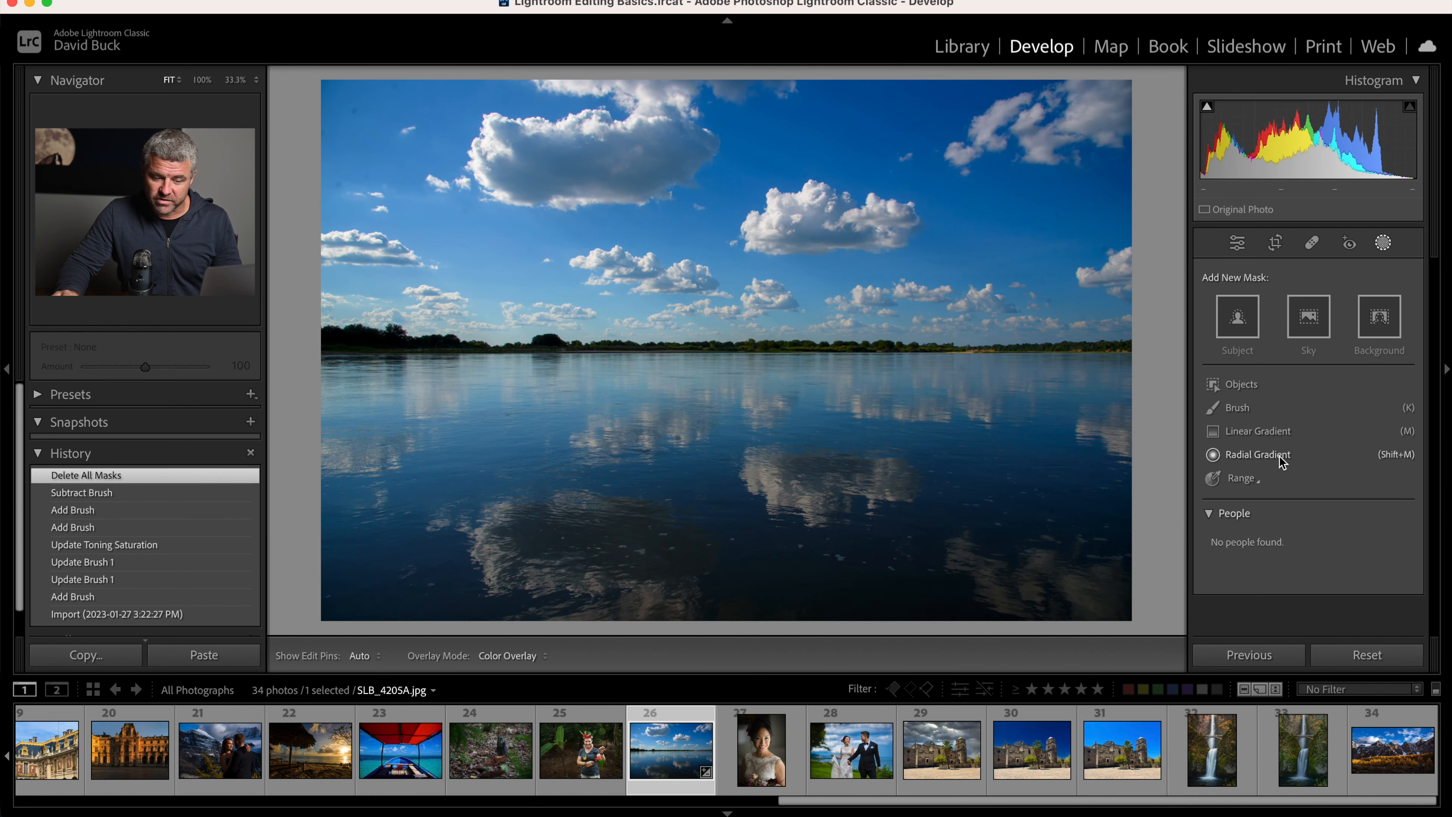
Step: Create a Radial Gradient mask centred on the horizon, try its Exposure at 3.04, and undo that exposure change
click(1279, 456)
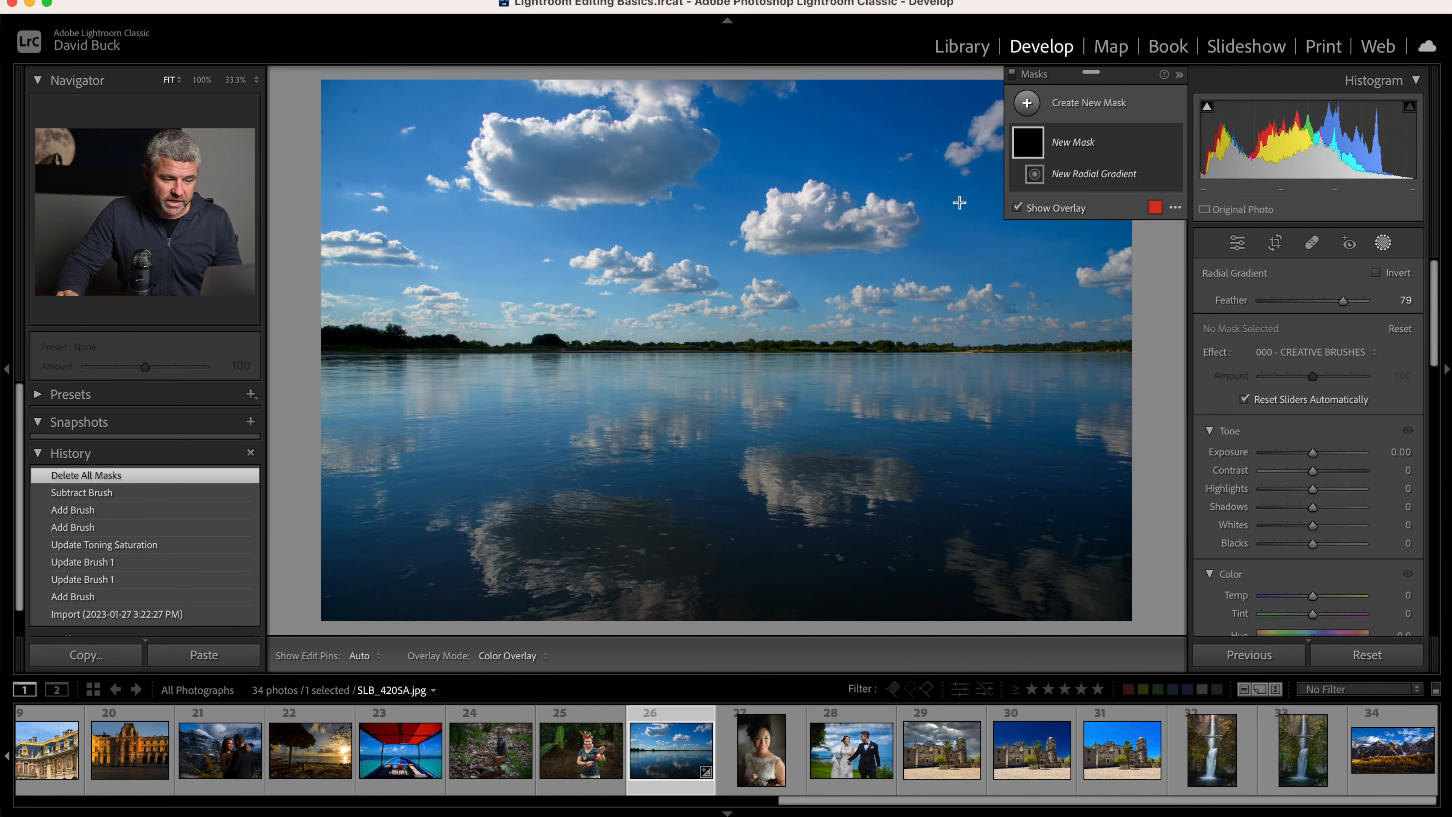
drag(610, 327, 709, 436)
drag(620, 335, 734, 343)
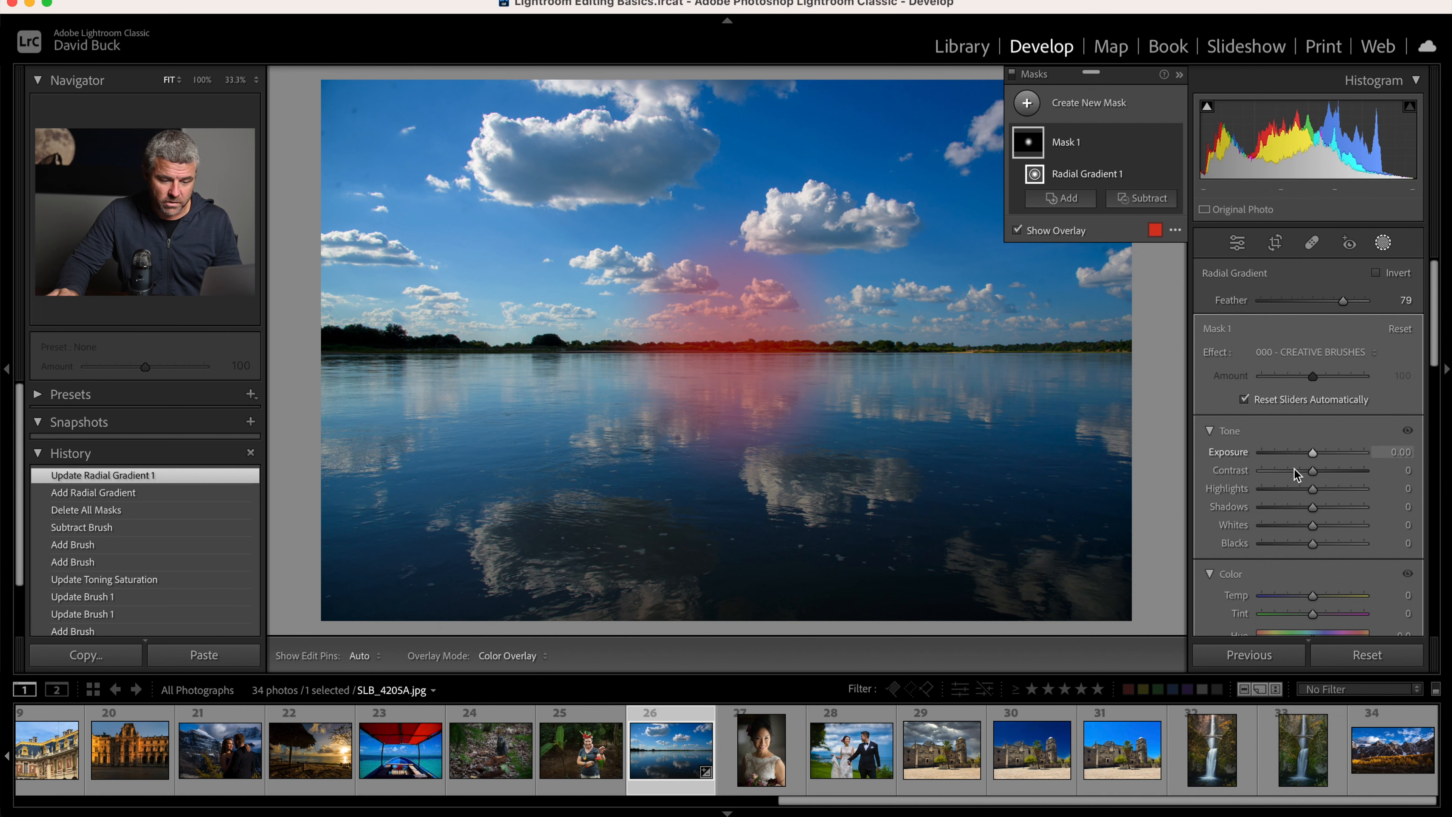
drag(1314, 453, 1353, 451)
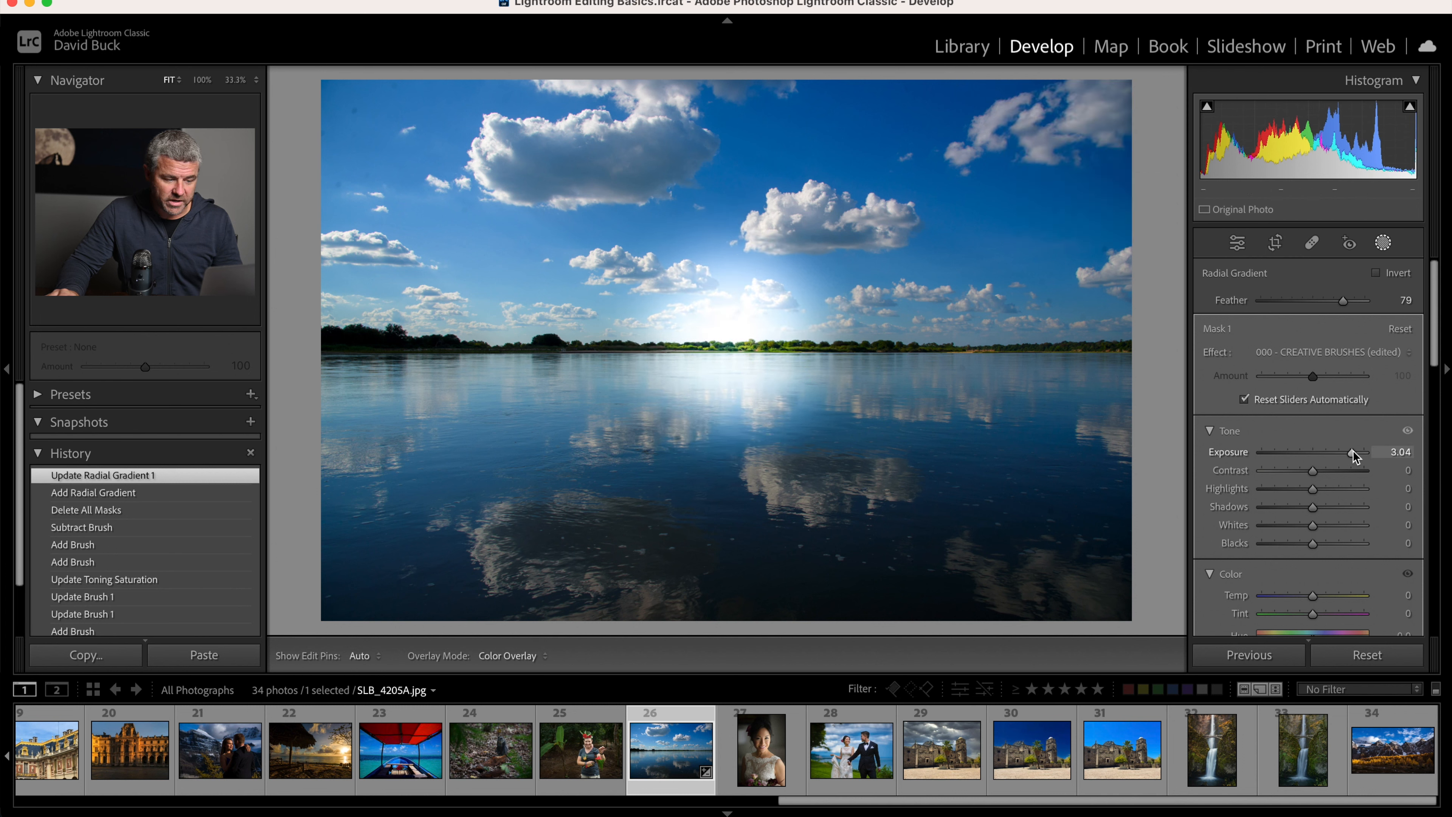
key(super+z)
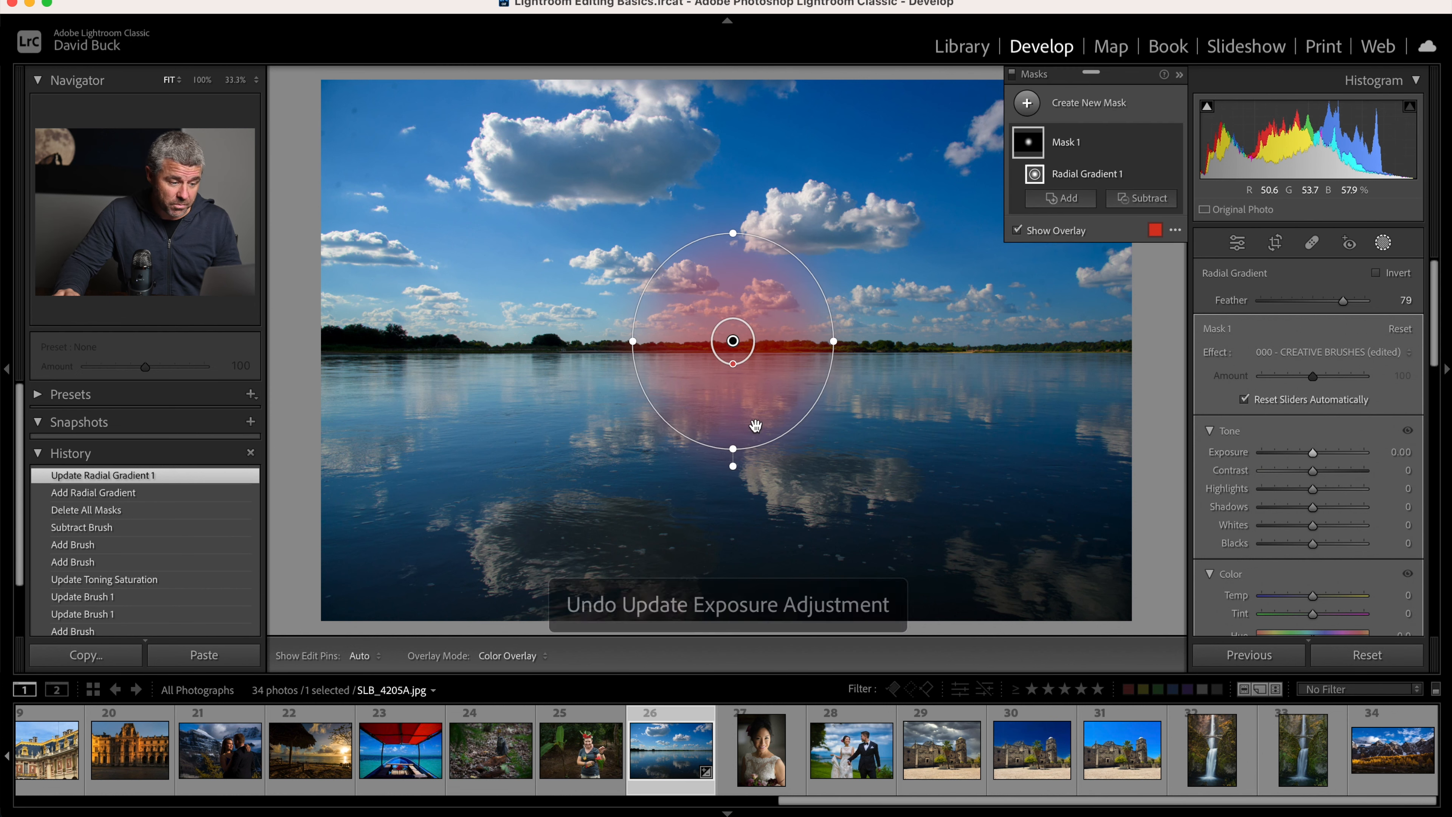
Step: Widen and tilt the radial gradient into a long diagonal ellipse, and compare its Feather at 0 and 100
drag(835, 341, 1072, 341)
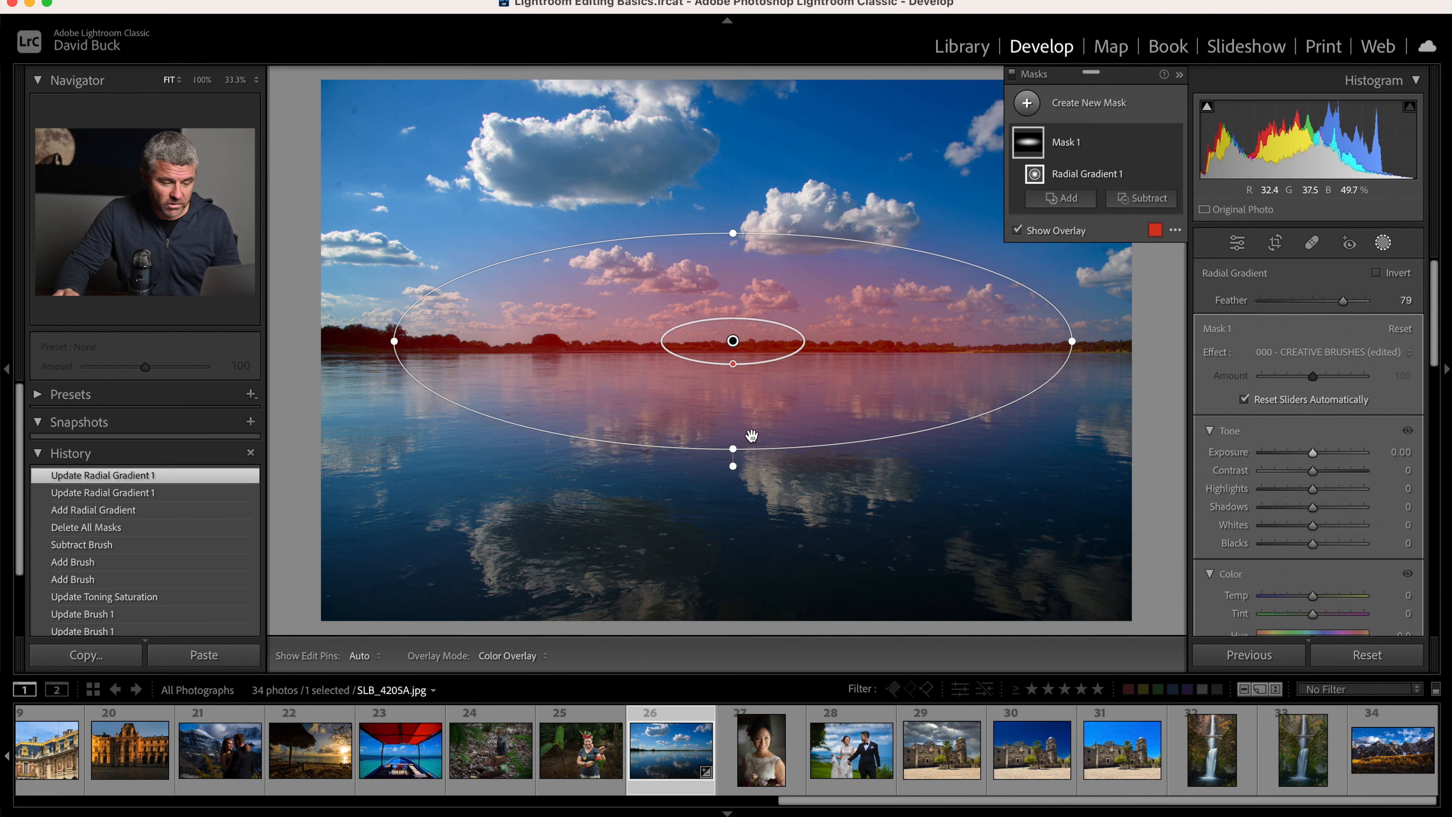
drag(732, 465, 797, 448)
drag(1343, 300, 1207, 304)
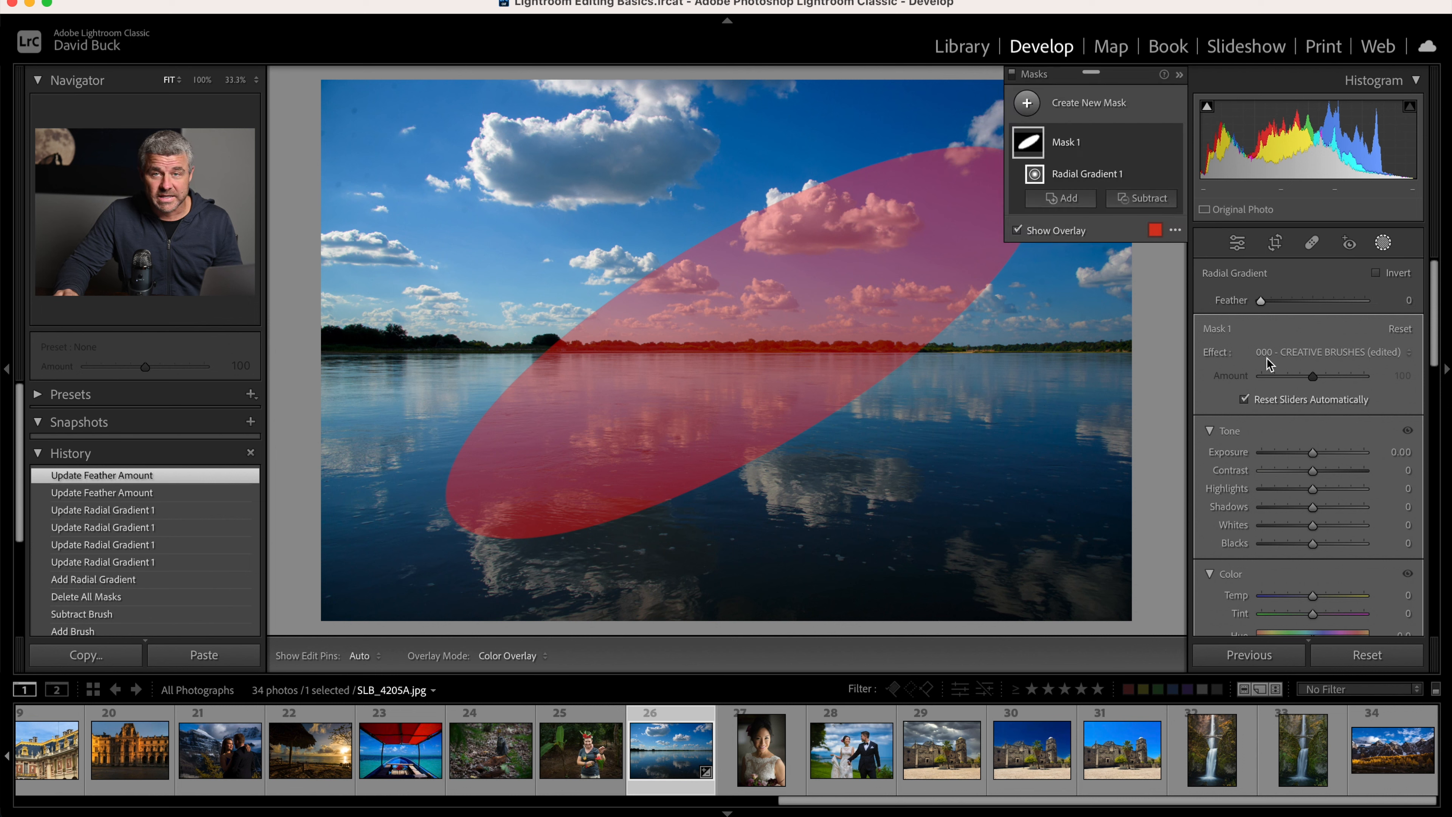
drag(1262, 302, 1384, 315)
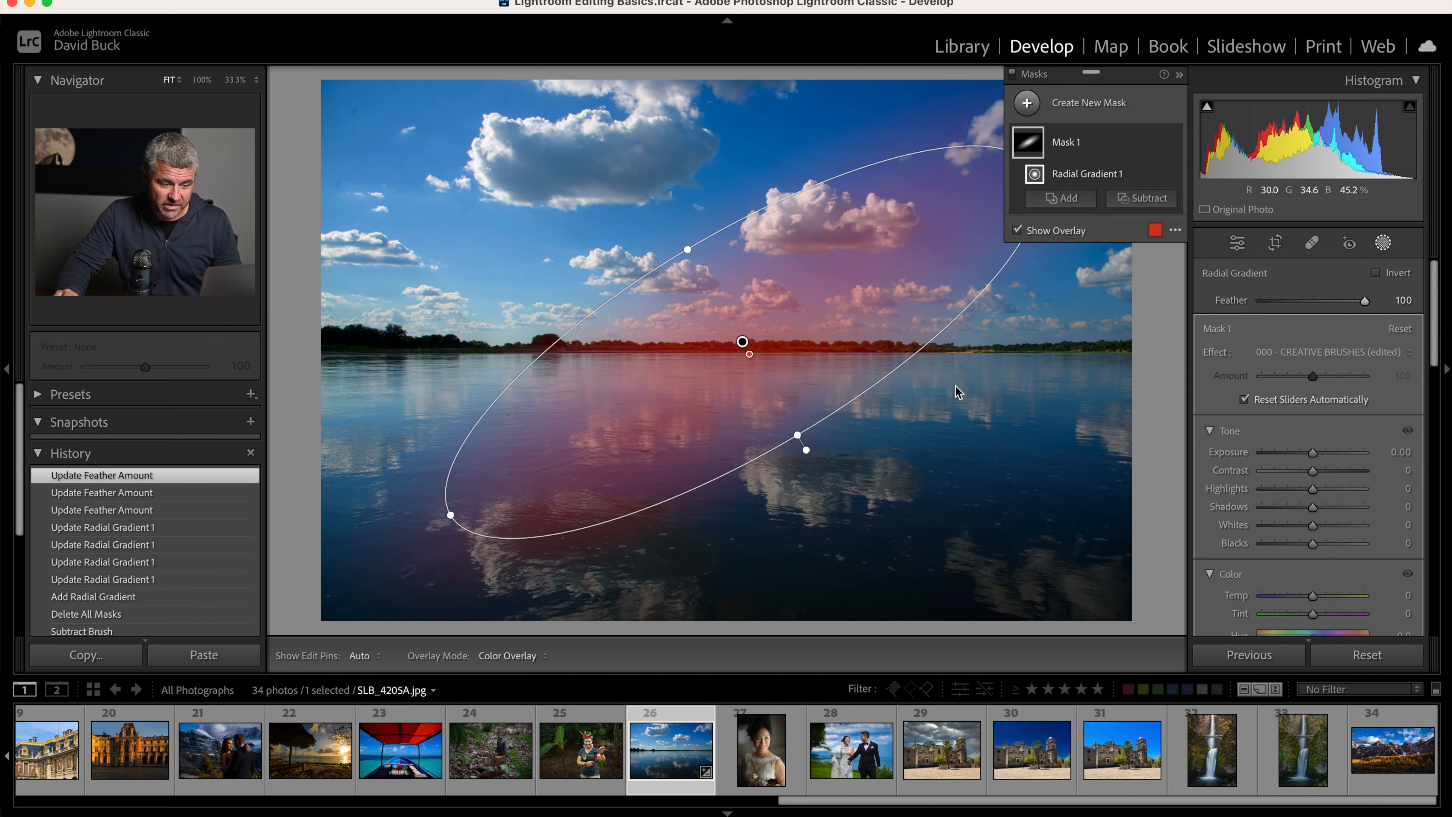
Step: Replace the radial gradient with a linear gradient running from just above the horizon up into the large cloud
key(Delete)
click(1096, 373)
drag(735, 326, 732, 162)
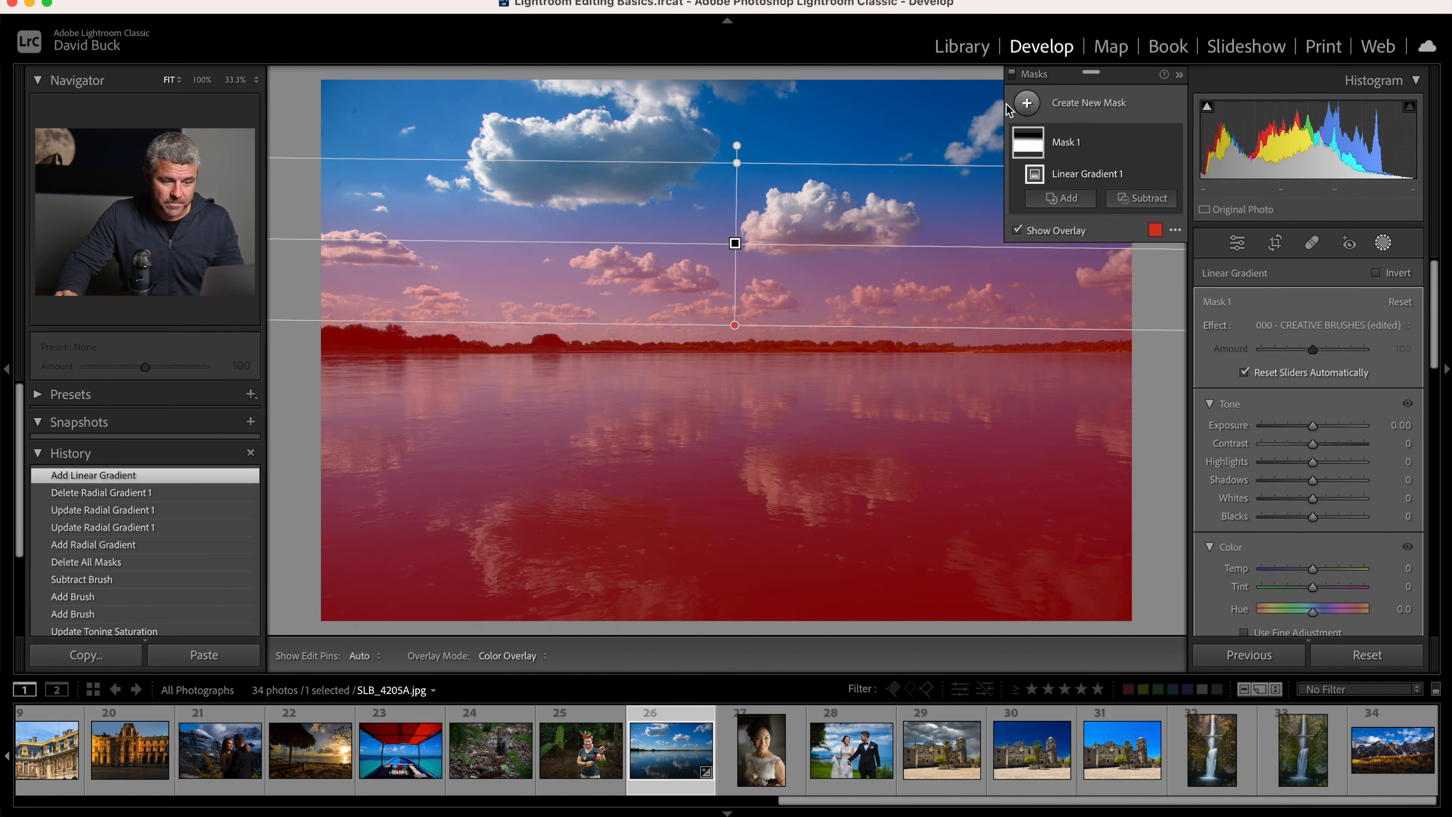
Step: Subtract a wide, flat radial gradient over the water from Mask 1, and try and undo Exposure at 3.08
click(1142, 198)
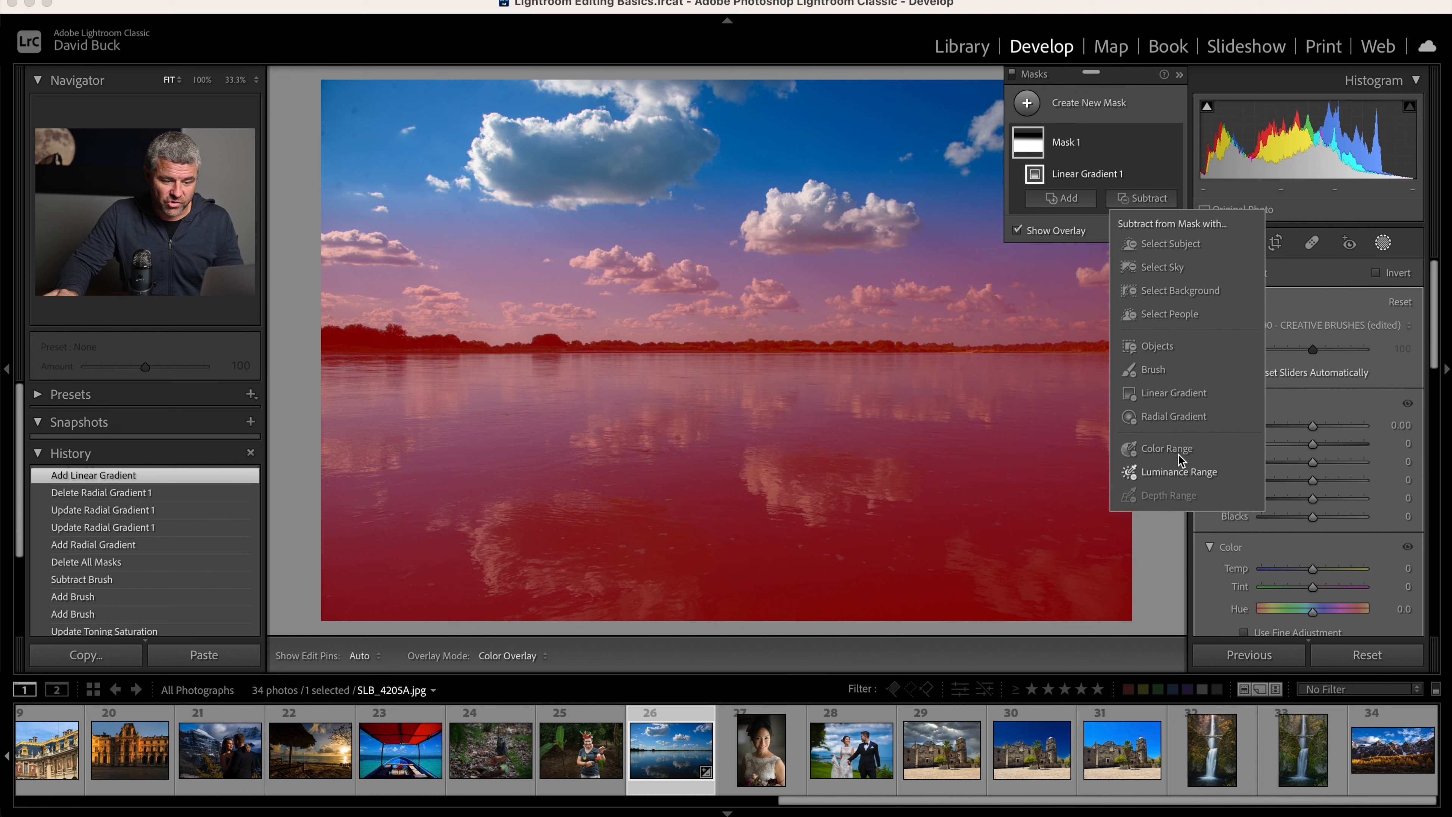
click(1173, 416)
drag(653, 397, 737, 408)
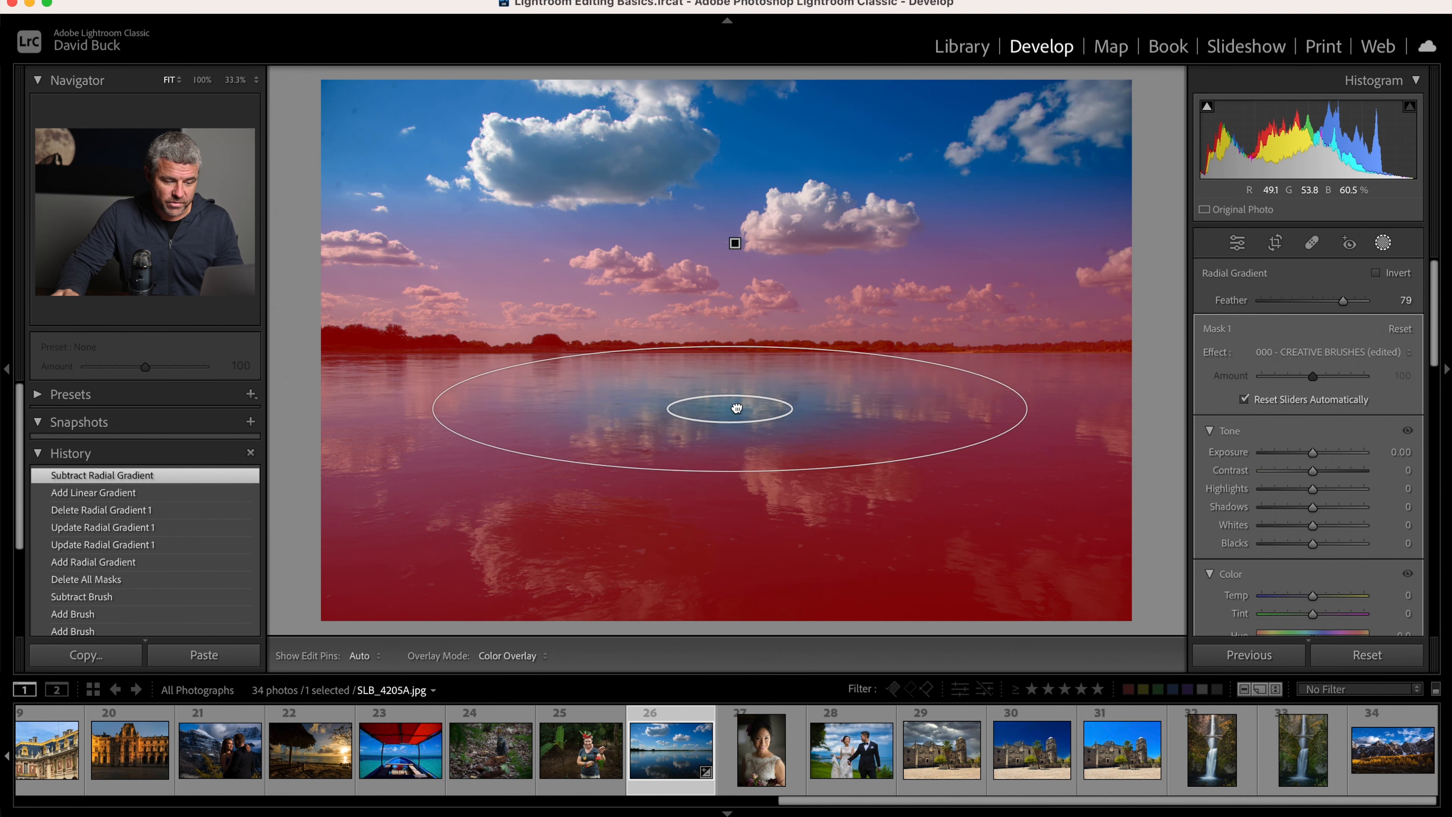
drag(1313, 397, 1353, 398)
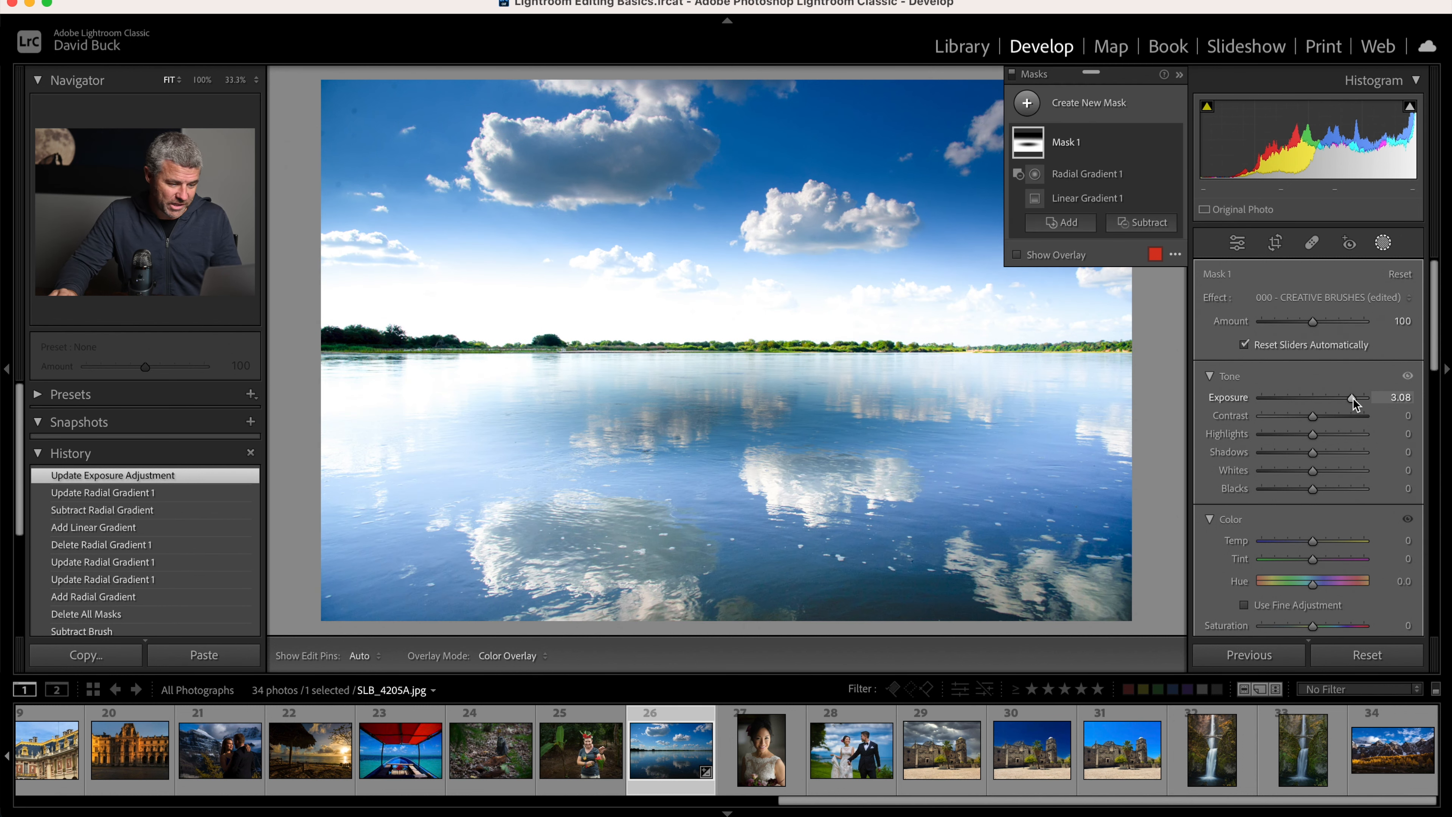
key(super+z)
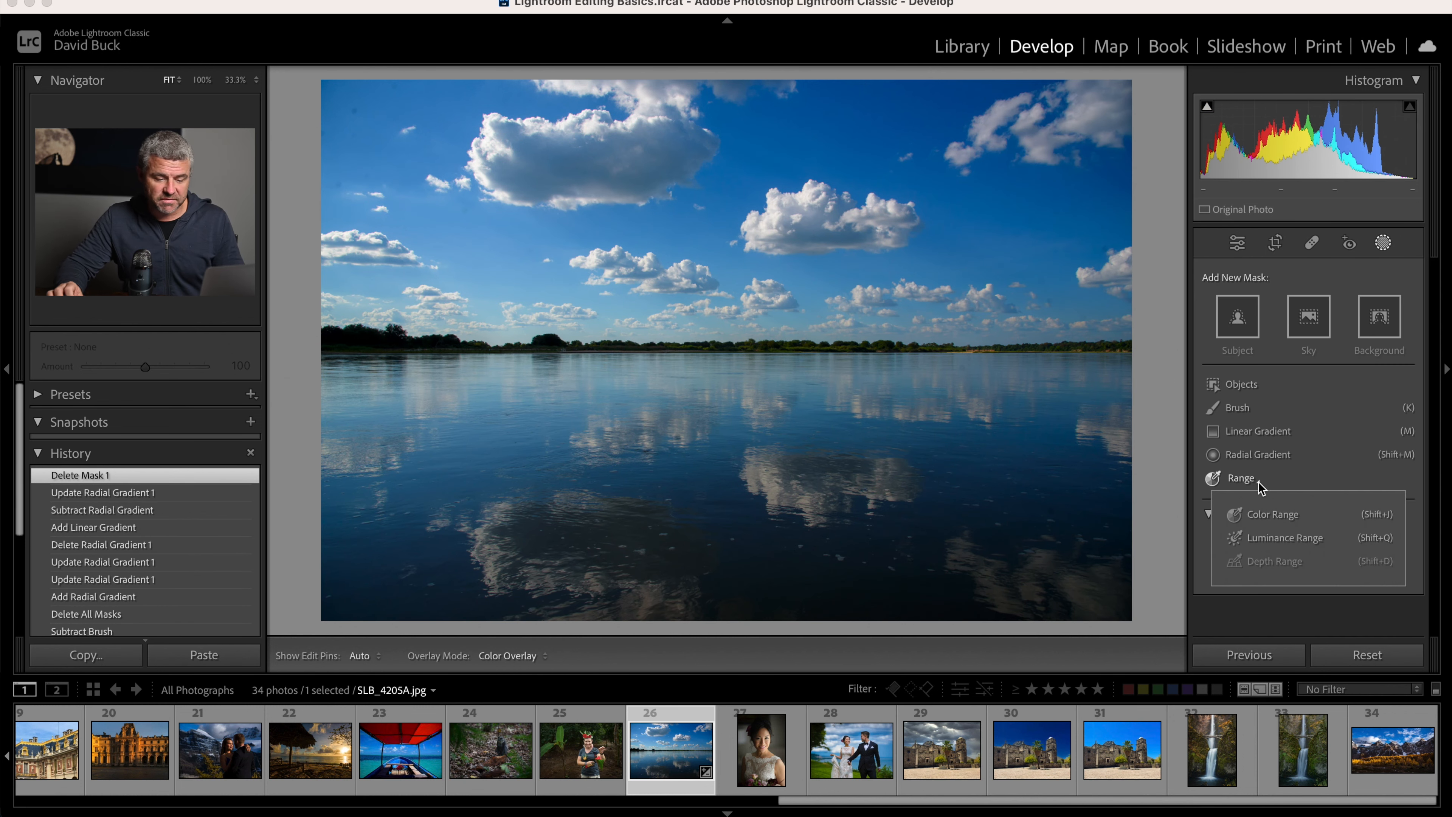
Step: Create a Luminance Range mask sampled from the large cloud and narrow it to the brightest tones, 91/98 to 100/100
click(1309, 540)
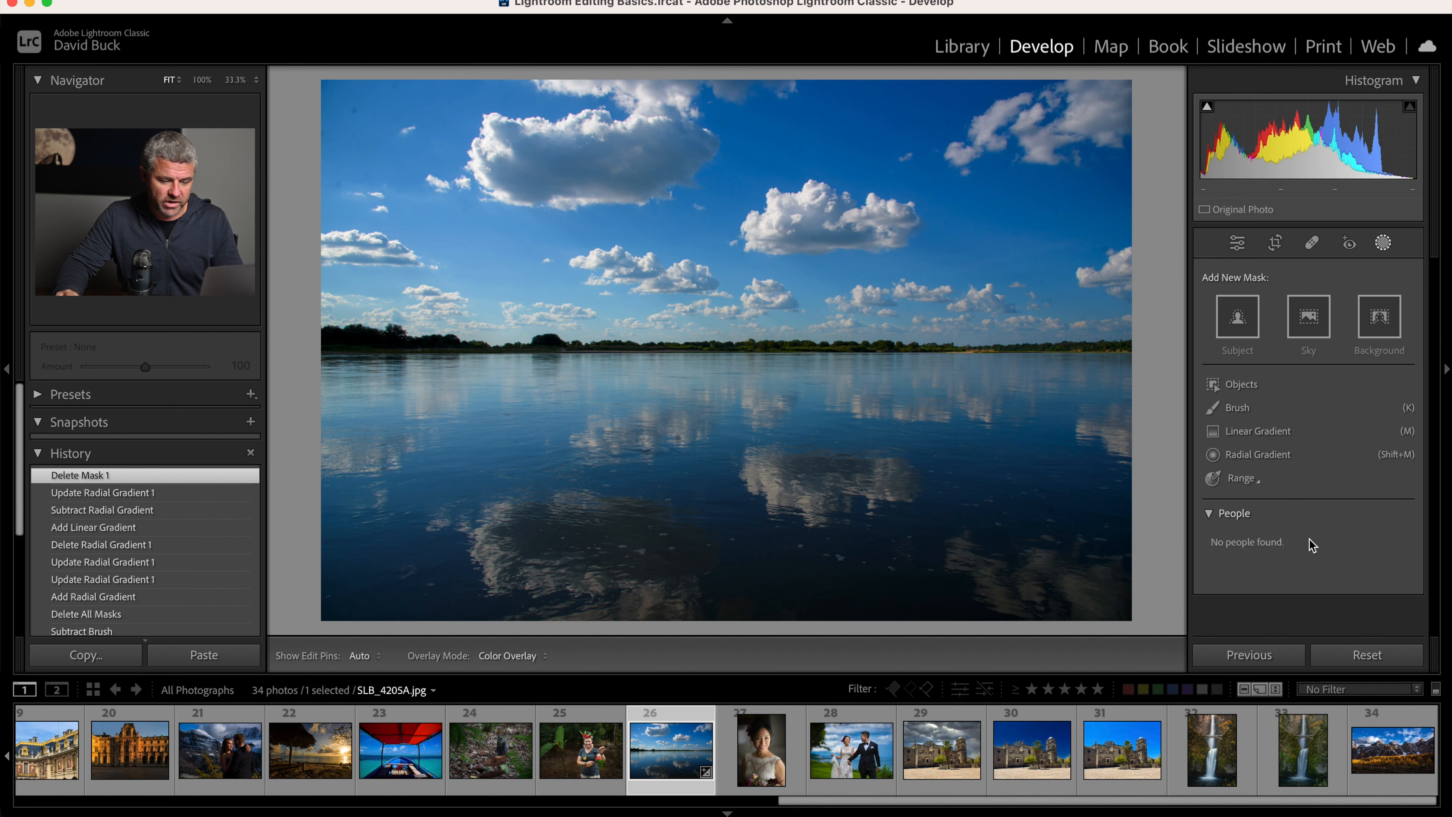
click(587, 129)
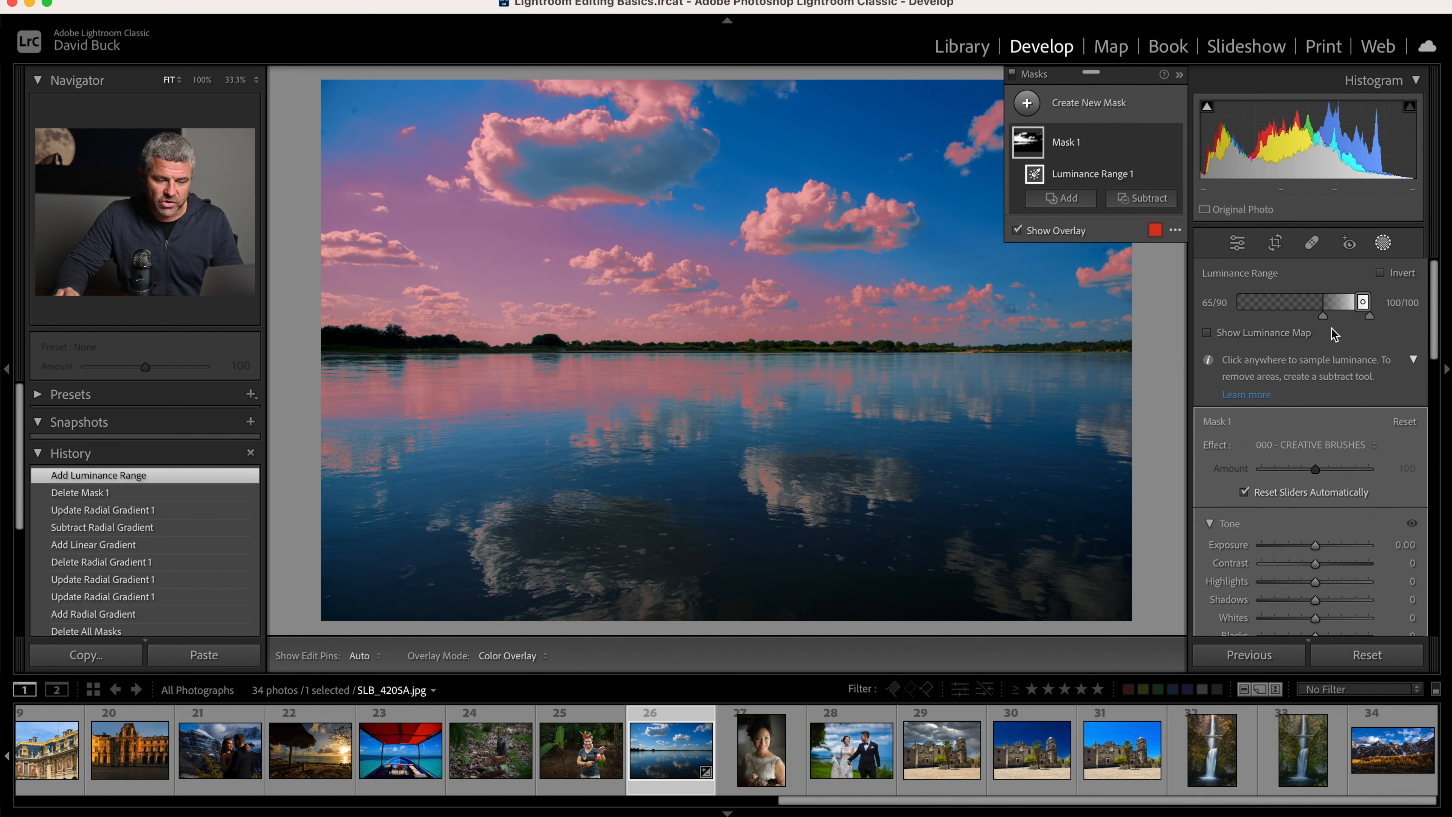
drag(1322, 318, 1360, 319)
mouse_move(1315, 581)
mouse_down()
mouse_move(1244, 583)
mouse_move(1433, 584)
mouse_move(1314, 579)
mouse_move(1318, 568)
mouse_up()
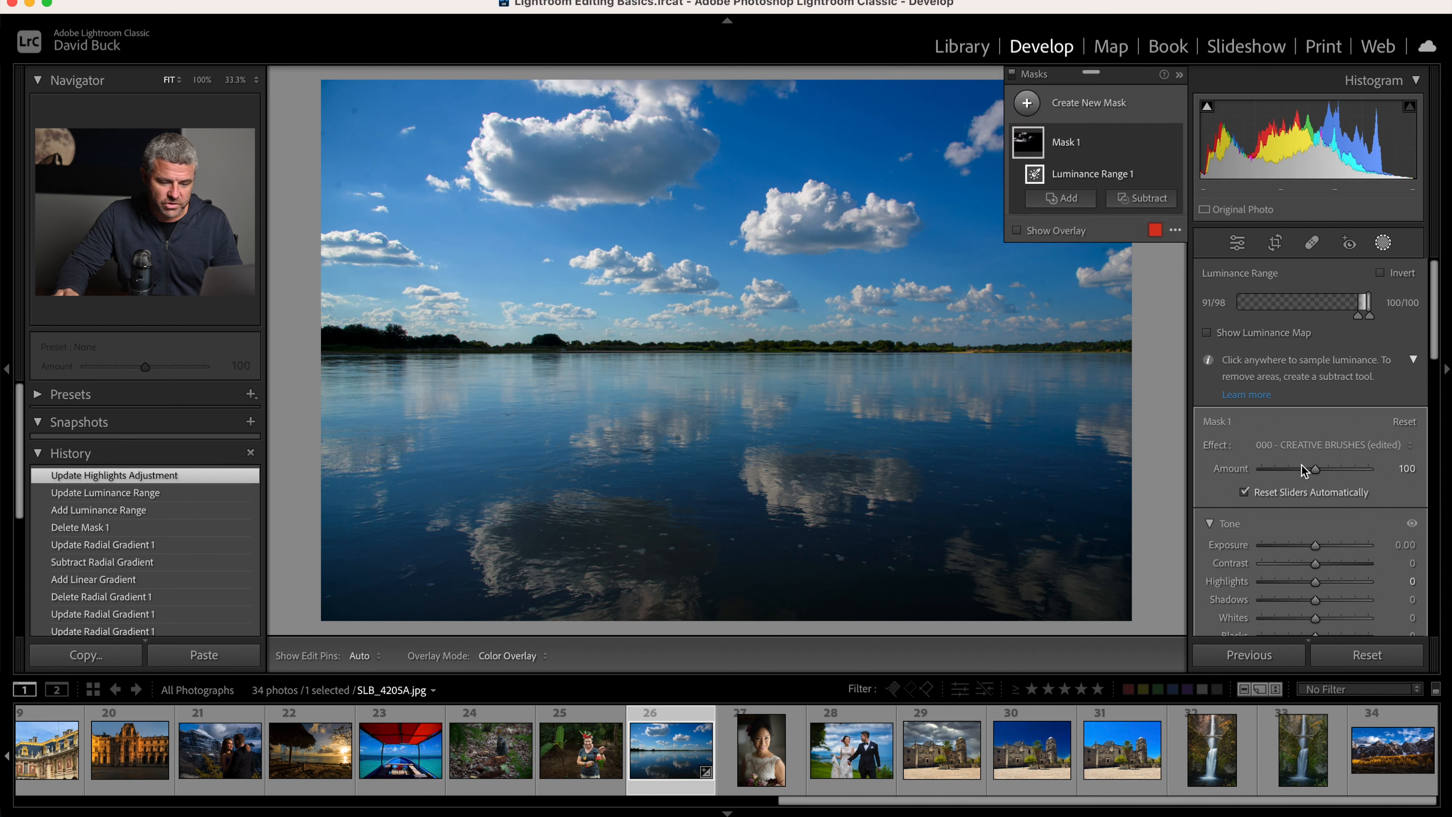
Step: Widen the luminance range toward darker tones, try and undo a brighter Exposure, and invert the readjusted range
drag(1358, 317, 1295, 317)
drag(1315, 548, 1348, 546)
key(super+z)
drag(1295, 317, 1321, 318)
click(1381, 273)
Step: Replace the luminance range with a Color Range sampled from the blue sky, lower its Refine amount, and try and undo a warmer Temp
key(Delete)
key(shift+j)
click(858, 126)
drag(1315, 304, 1292, 304)
drag(1315, 605, 1355, 605)
key(super+z)
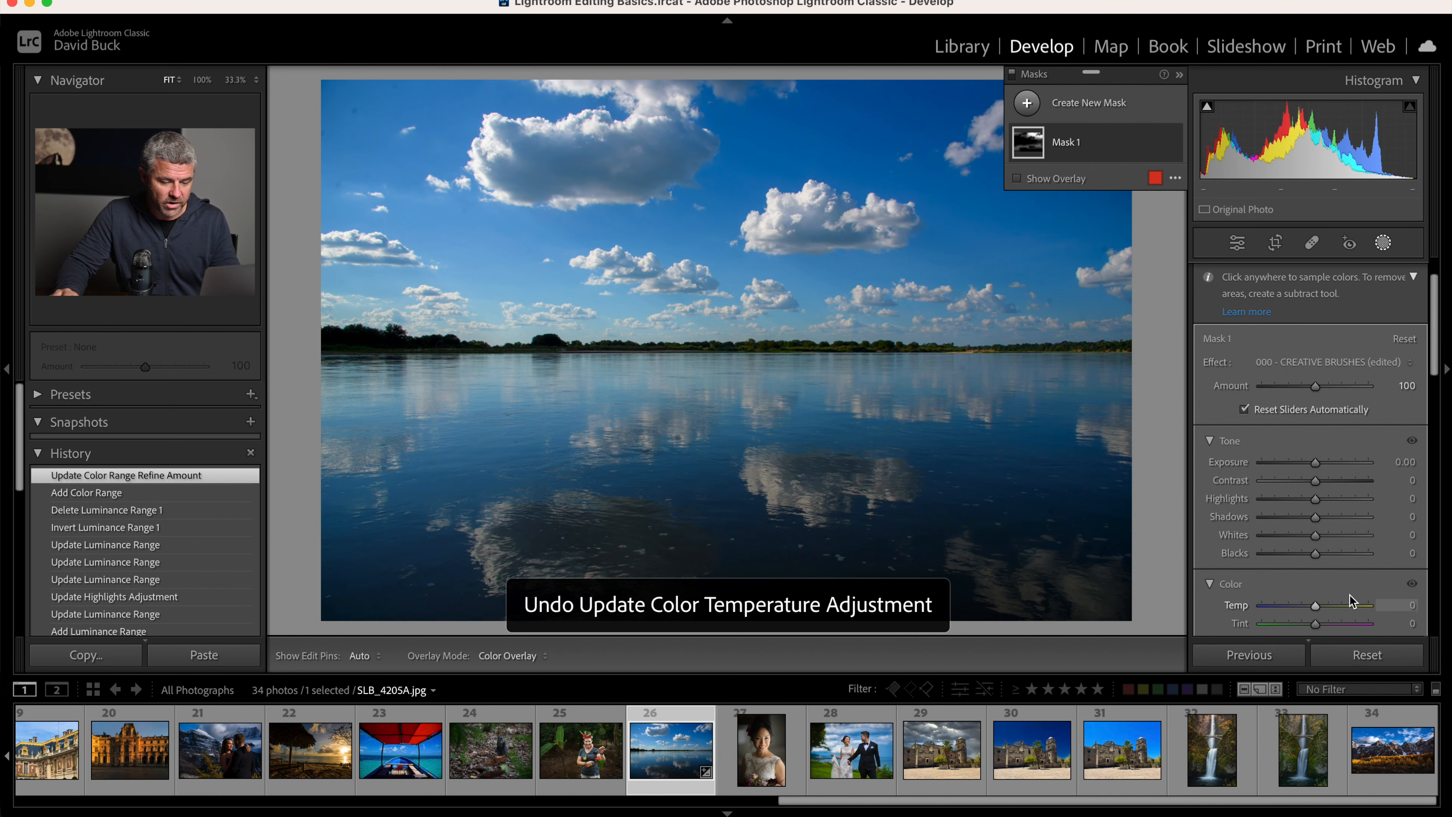
Step: Delete the Color Range from Mask 1 and open the choices for creating a new mask
key(Delete)
click(1053, 112)
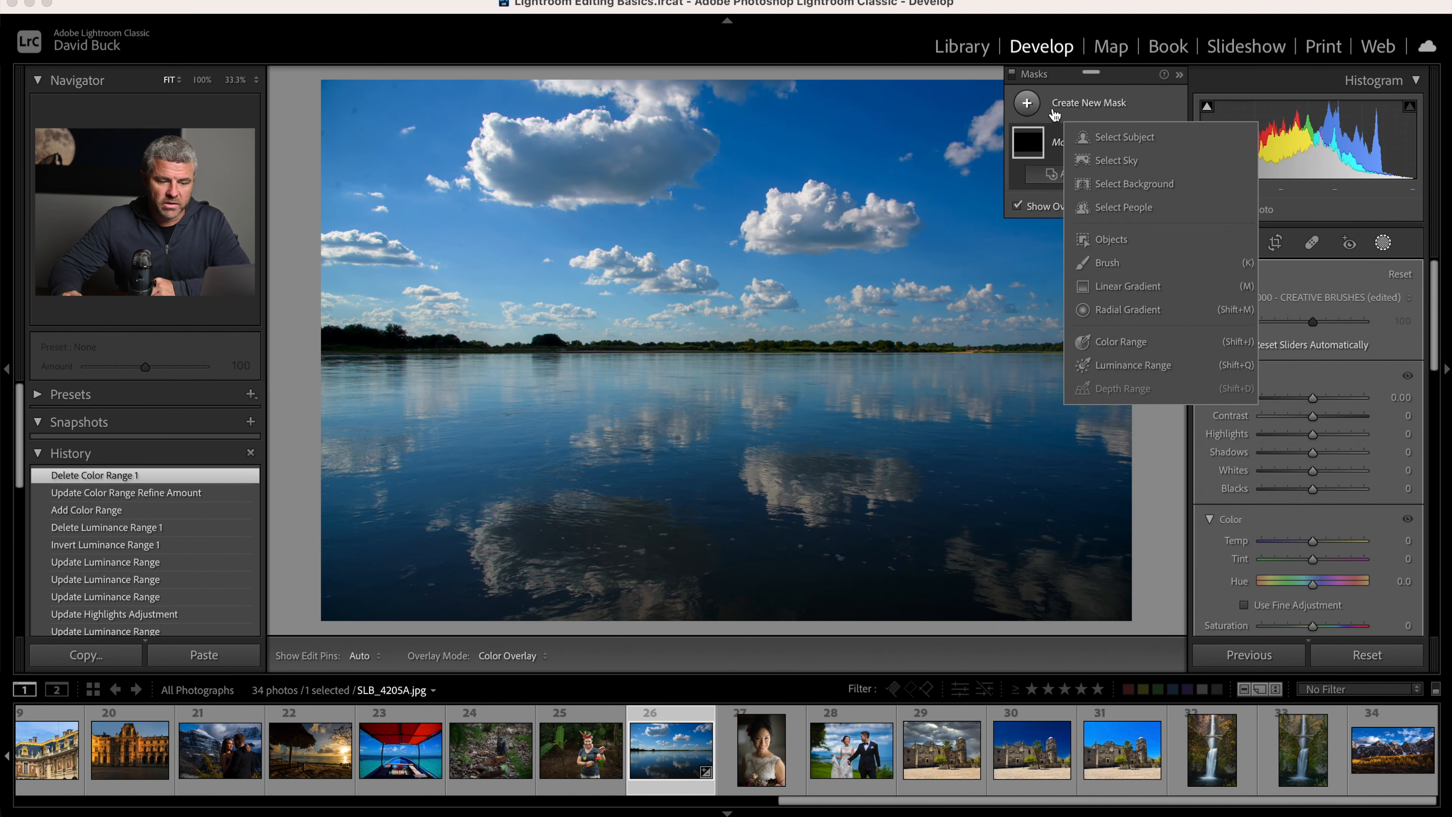